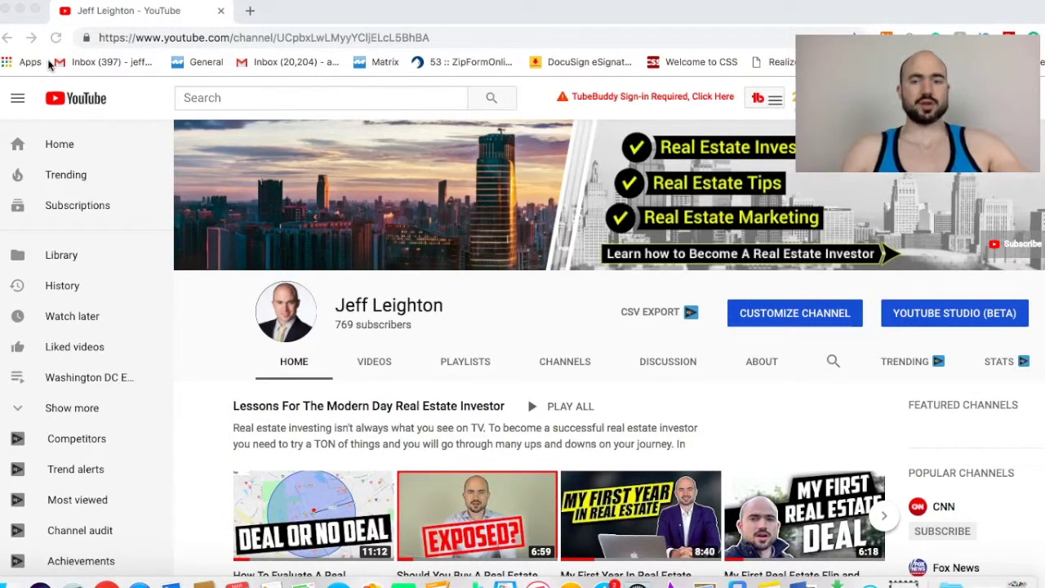
# Step: Open the 'Sell it like serhant' video from the channel's uploads and pause its playback
pyautogui.click(375, 363)
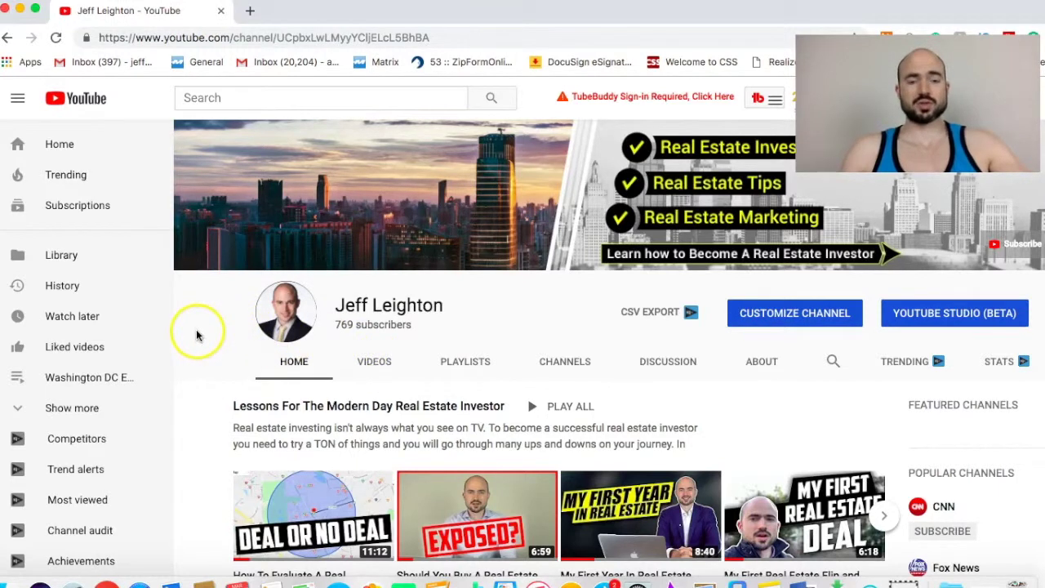
pyautogui.click(373, 362)
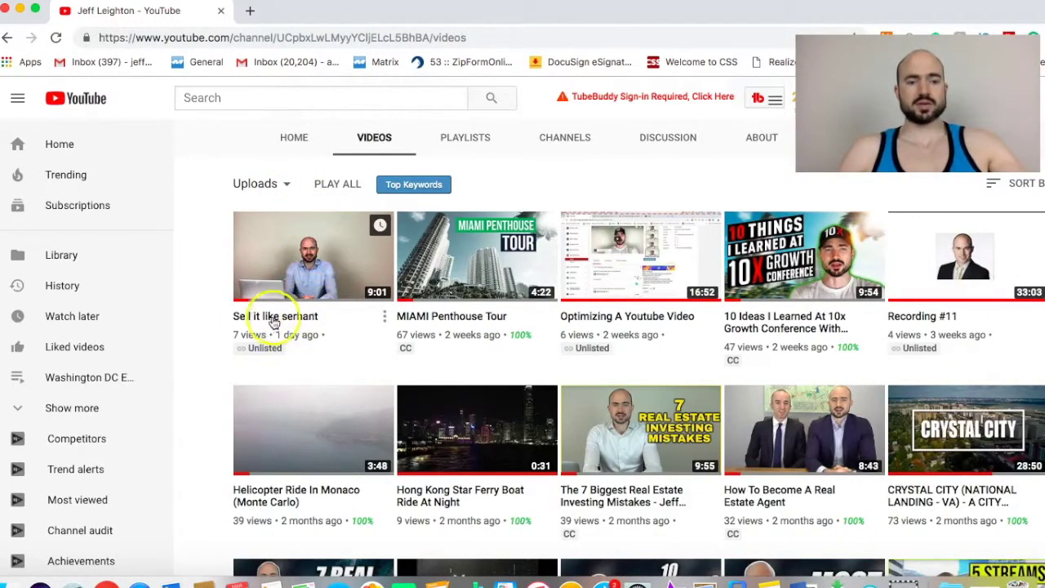
pyautogui.click(356, 285)
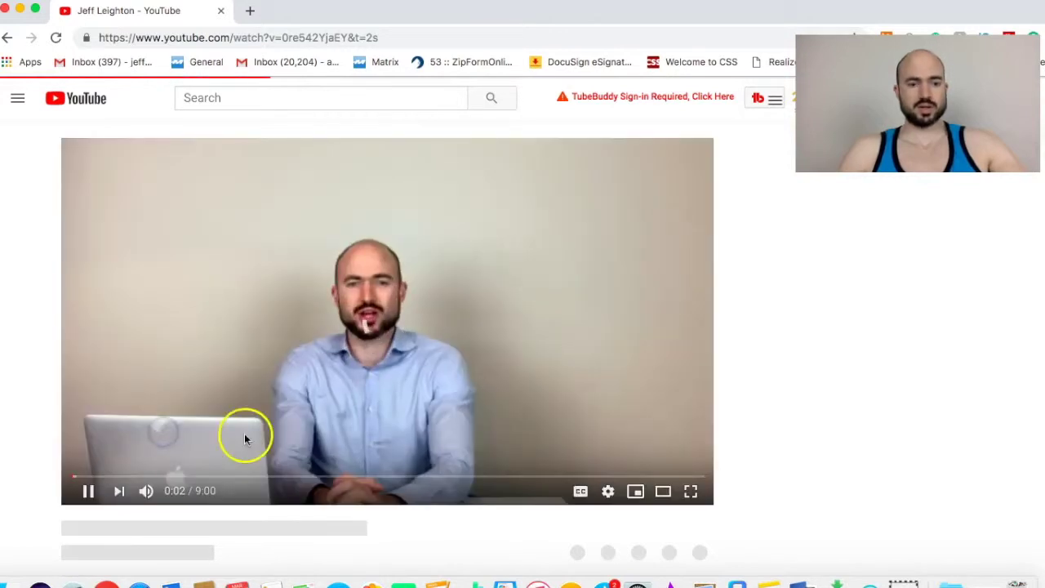
pyautogui.click(245, 433)
pyautogui.scroll(-5, 473, 441)
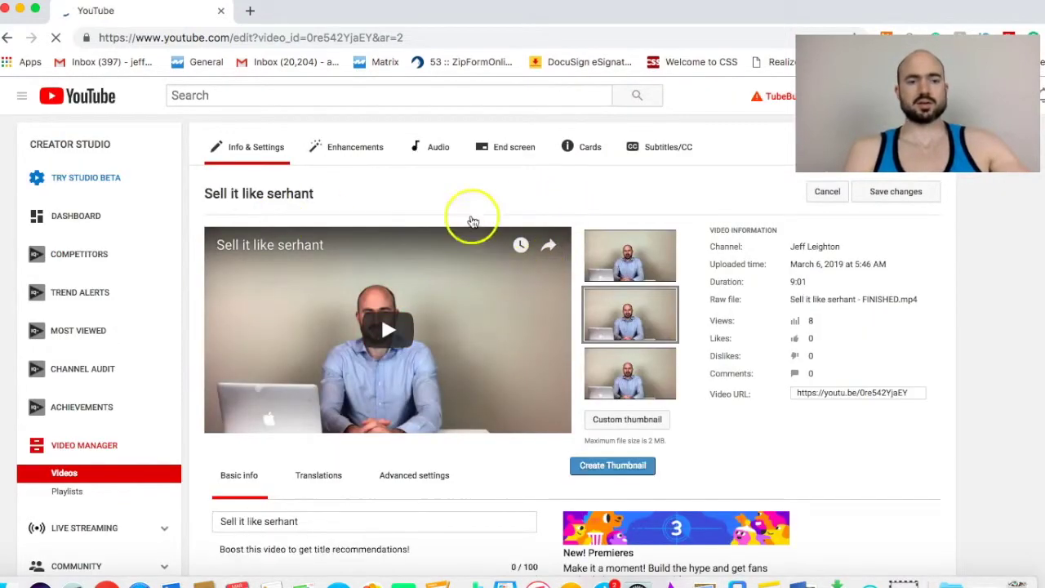
pyautogui.scroll(-3, 573, 311)
pyautogui.scroll(-6, 575, 312)
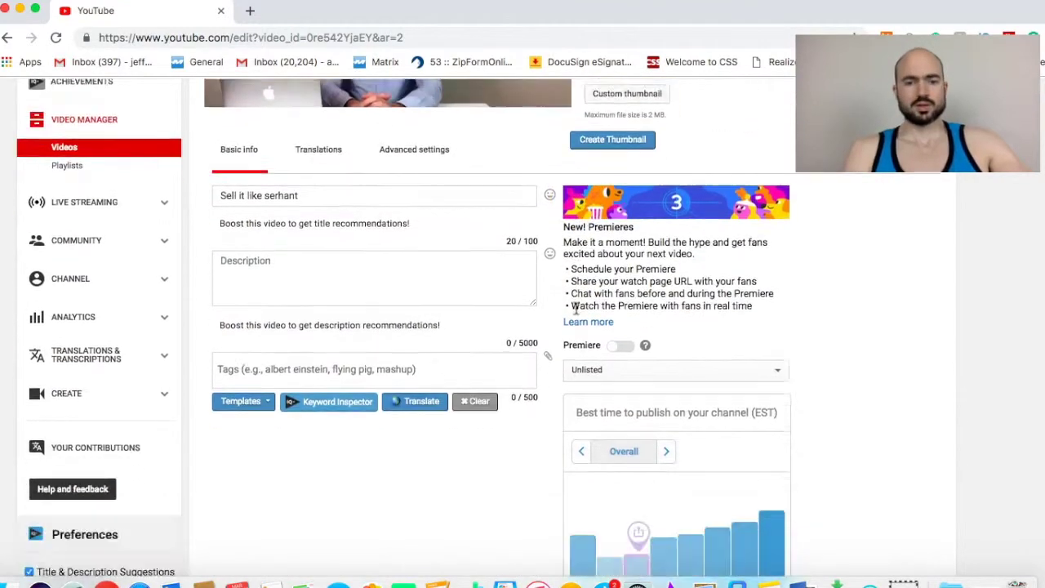
pyautogui.scroll(-13, 575, 311)
pyautogui.scroll(10, 797, 360)
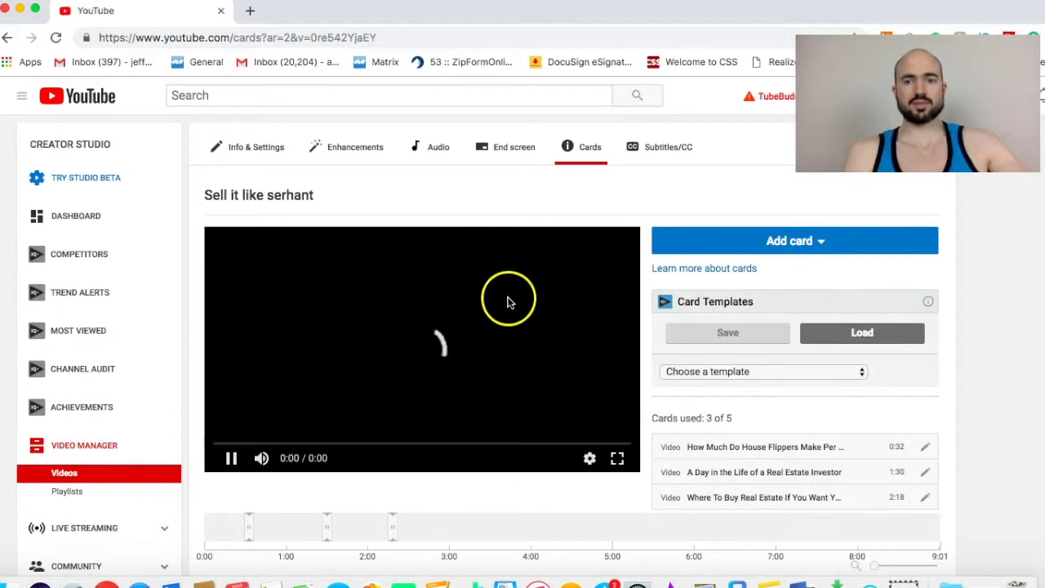
# Step: Shift the first card to 0:50 and preview the video, muted, from that point
pyautogui.click(472, 357)
pyautogui.scroll(-1, 685, 409)
pyautogui.scroll(-2, 684, 409)
pyautogui.click(247, 463)
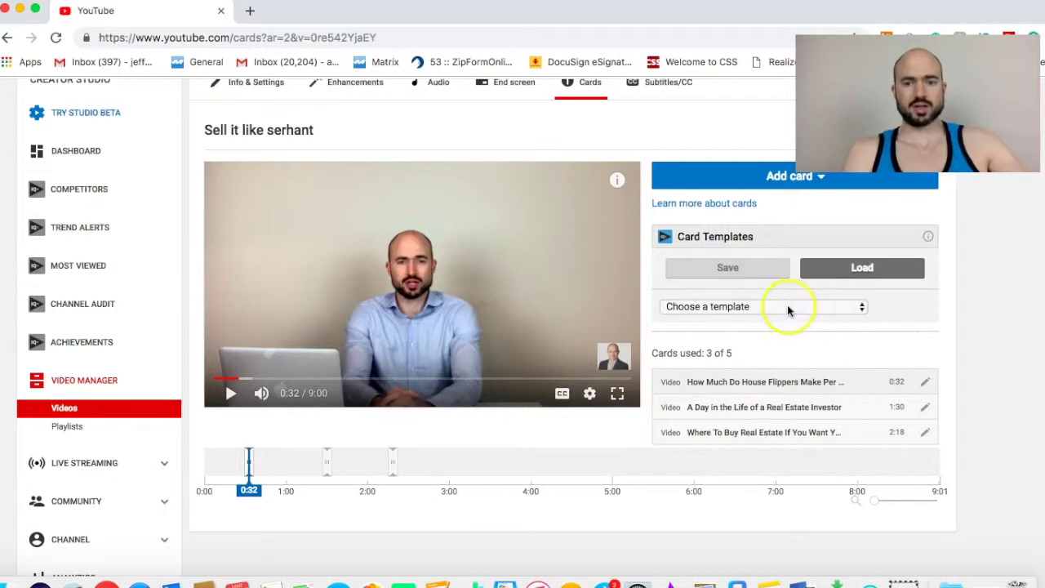
pyautogui.moveTo(253, 462); pyautogui.dragTo(242, 460)
pyautogui.click(236, 393)
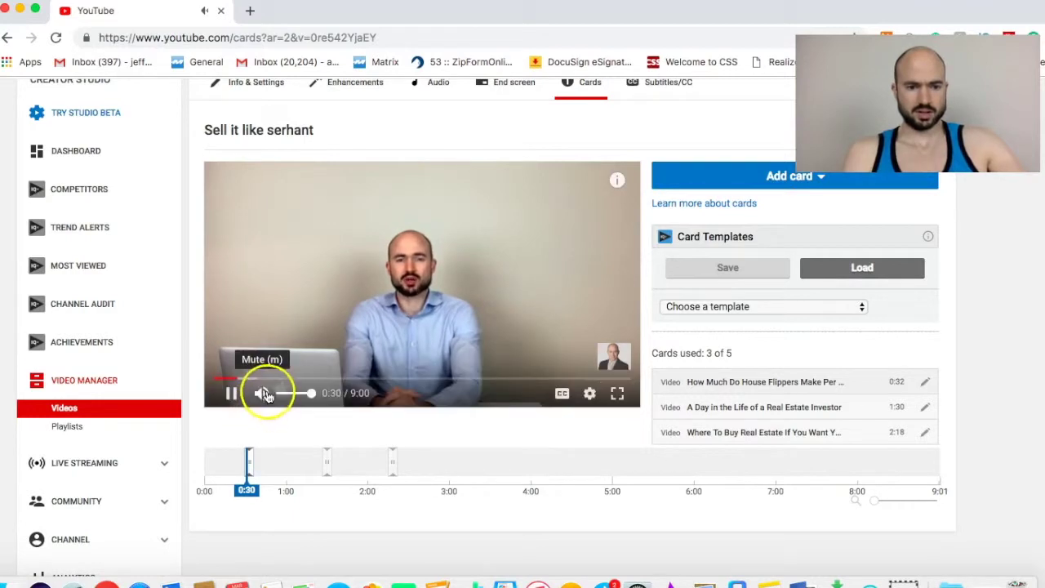
pyautogui.click(263, 394)
# Step: Move the third card to 6:31 and the second card to 3:17
pyautogui.moveTo(392, 462); pyautogui.dragTo(737, 457)
pyautogui.moveTo(326, 461); pyautogui.dragTo(473, 465)
pyautogui.moveTo(252, 465); pyautogui.dragTo(273, 466)
pyautogui.scroll(2, 678, 376)
pyautogui.scroll(1, 690, 368)
pyautogui.scroll(-3, 479, 353)
pyautogui.scroll(3, 433, 381)
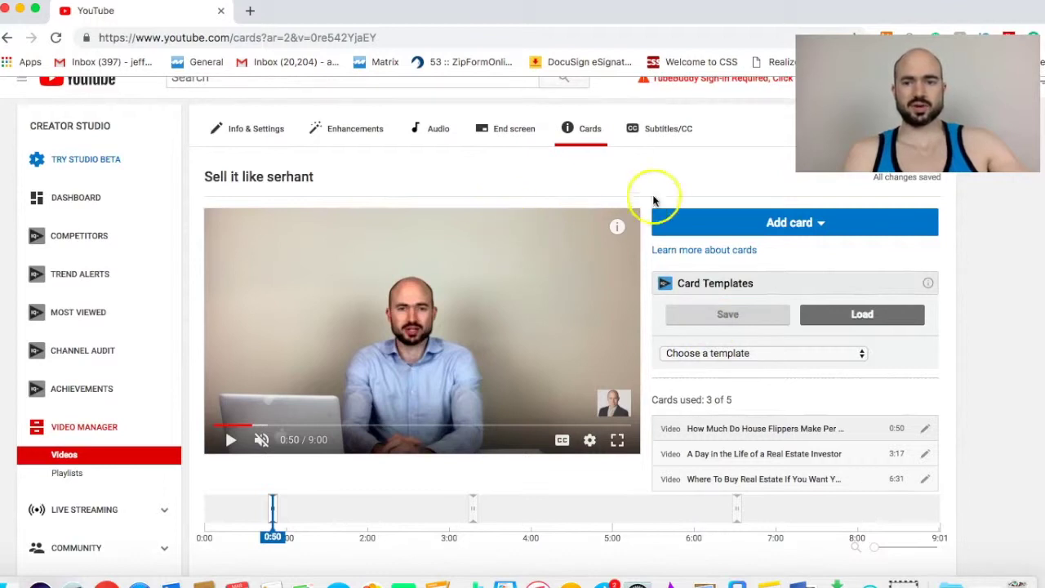
pyautogui.scroll(1, 727, 232)
pyautogui.scroll(-2, 665, 233)
# Step: Return to Info & Settings and look over the vidIQ SEO score and checklist
pyautogui.click(256, 117)
pyautogui.scroll(-15, 509, 287)
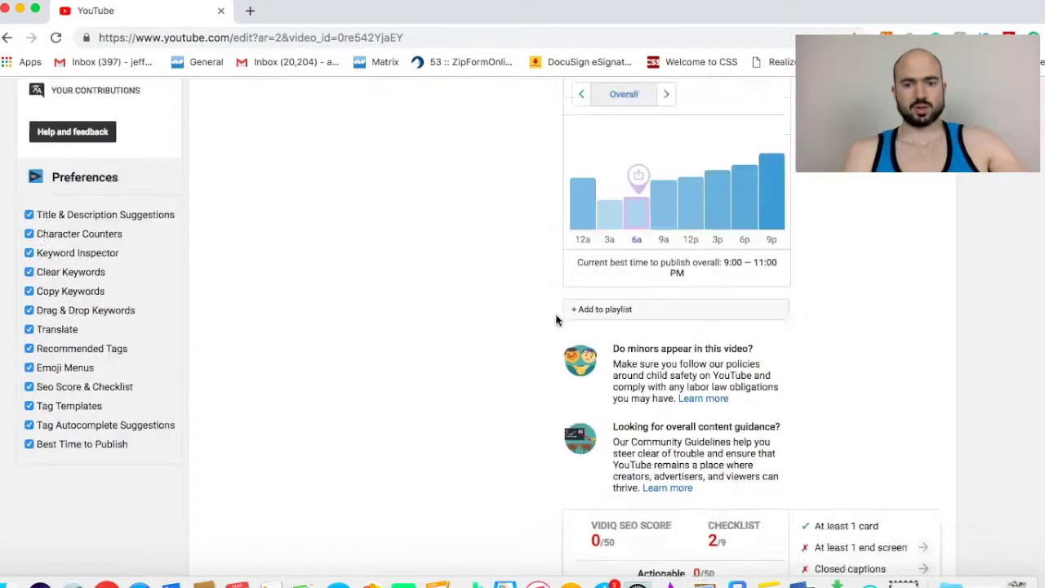
pyautogui.scroll(4, 685, 243)
pyautogui.scroll(7, 685, 243)
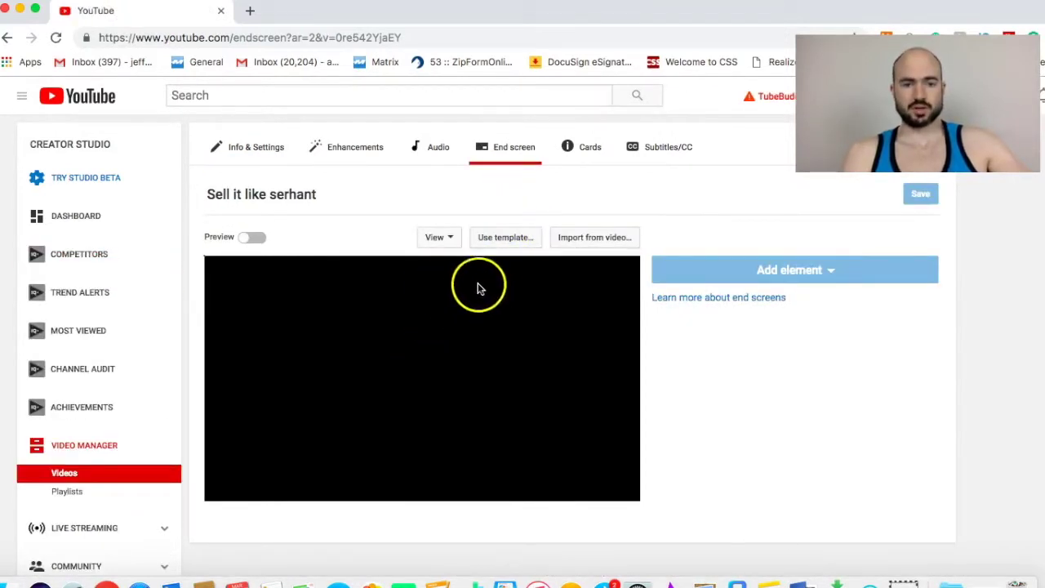
# Step: Add a Most recent upload end screen element and place it at the upper right
pyautogui.click(230, 485)
pyautogui.click(842, 270)
pyautogui.click(906, 316)
pyautogui.click(726, 423)
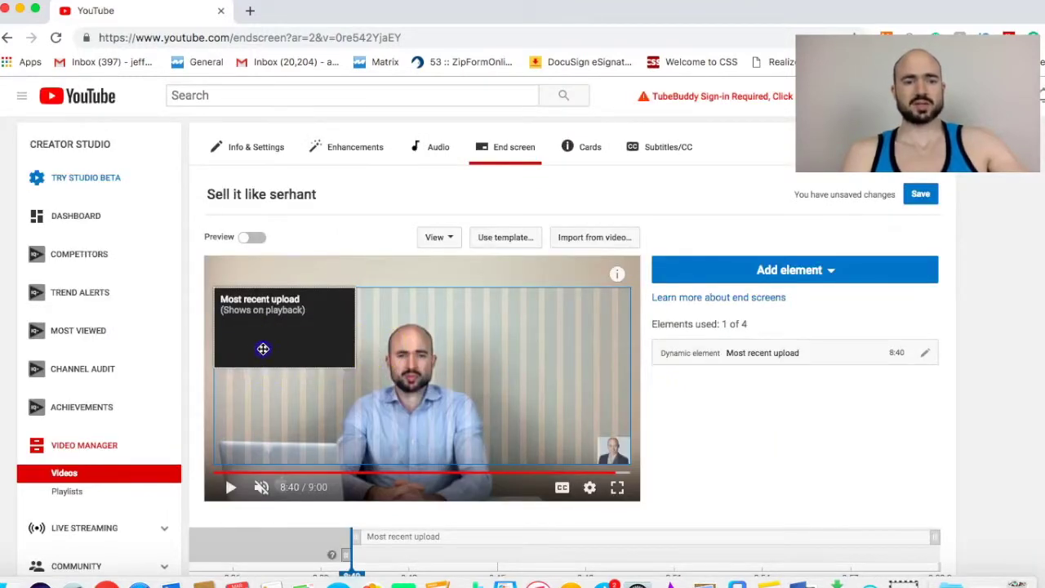
pyautogui.moveTo(319, 345); pyautogui.dragTo(608, 321)
# Step: Add a Subscribe element and a Best for viewer video element placed bottom left
pyautogui.click(770, 278)
pyautogui.click(897, 380)
pyautogui.click(760, 280)
pyautogui.click(910, 318)
pyautogui.click(439, 334)
pyautogui.click(731, 426)
pyautogui.moveTo(302, 324); pyautogui.dragTo(293, 451)
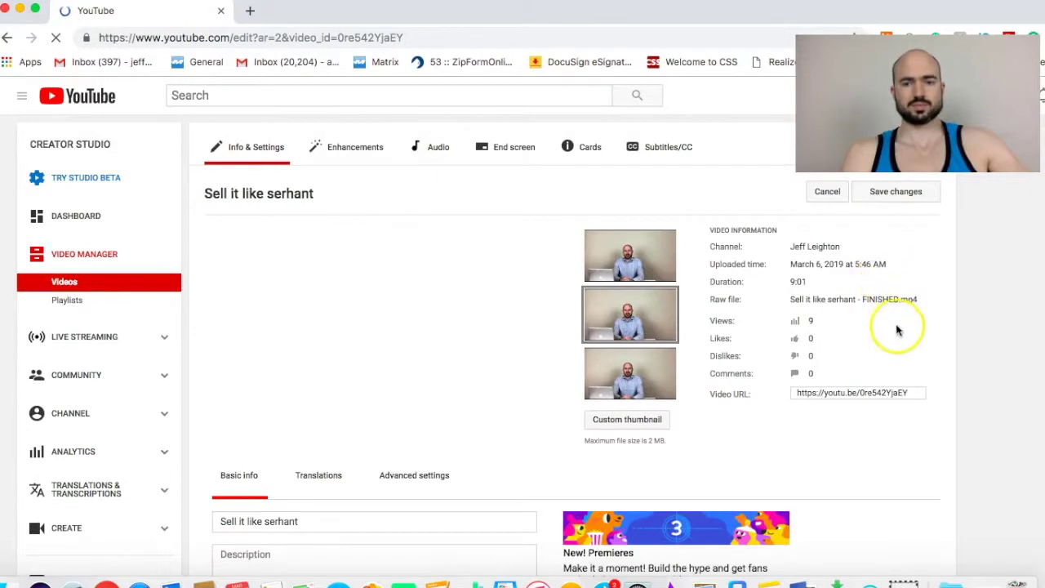
# Step: Open the Rev transcription site in a new tab beside YouTube Studio
pyautogui.scroll(-5, 896, 330)
pyautogui.scroll(-10, 896, 327)
pyautogui.scroll(2, 837, 327)
pyautogui.click(246, 11)
pyautogui.write('rev')
pyautogui.press('Return')
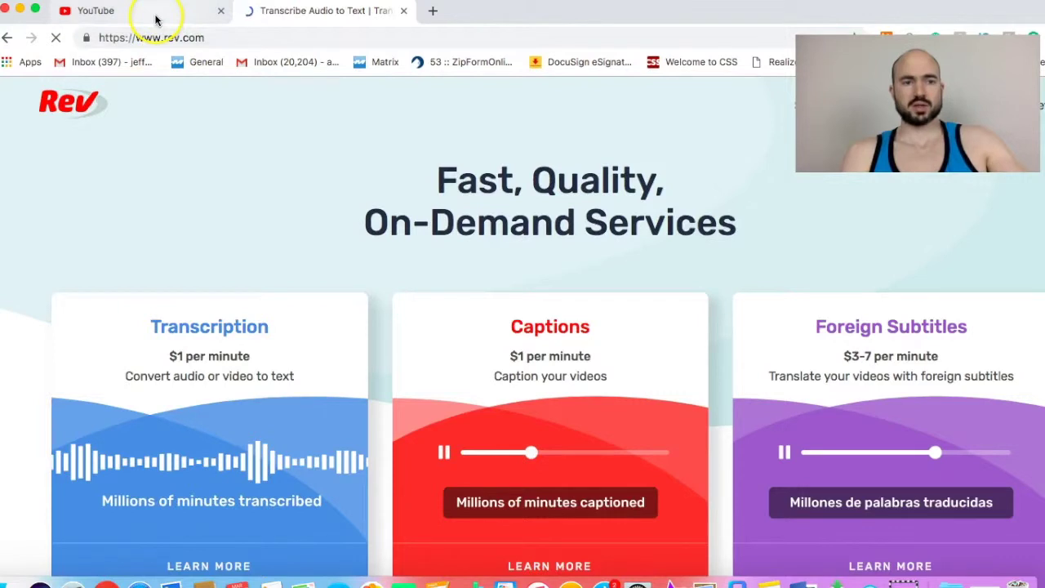
pyautogui.click(157, 20)
pyautogui.click(374, 11)
pyautogui.click(173, 15)
# Step: Check the video's visibility options, leave it Unlisted, and review the settings page
pyautogui.scroll(1, 833, 323)
pyautogui.scroll(5, 809, 351)
pyautogui.scroll(4, 811, 355)
pyautogui.click(660, 415)
pyautogui.click(868, 401)
pyautogui.scroll(-5, 742, 455)
pyautogui.scroll(-4, 743, 458)
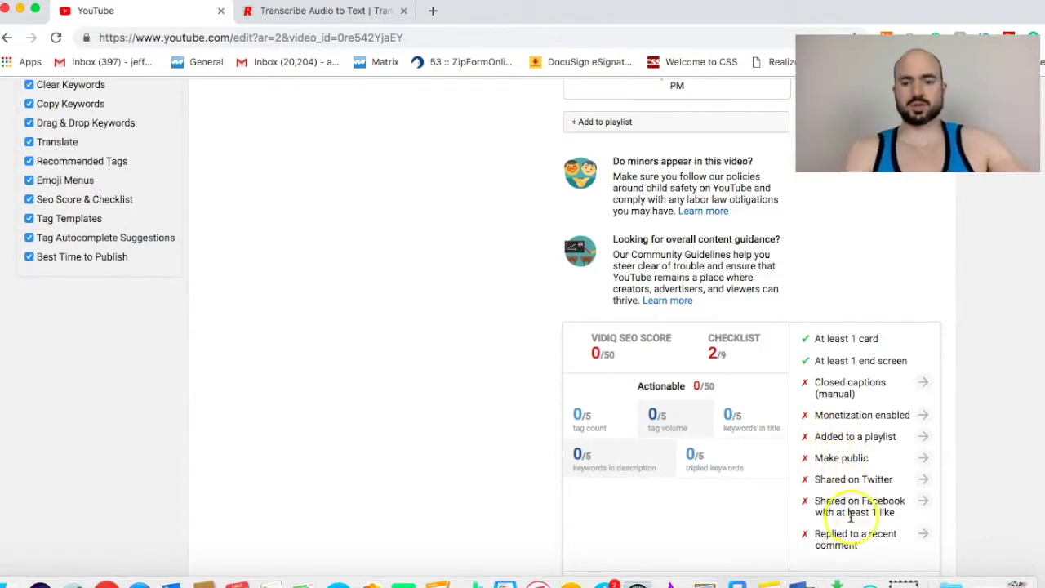
pyautogui.scroll(-2, 858, 543)
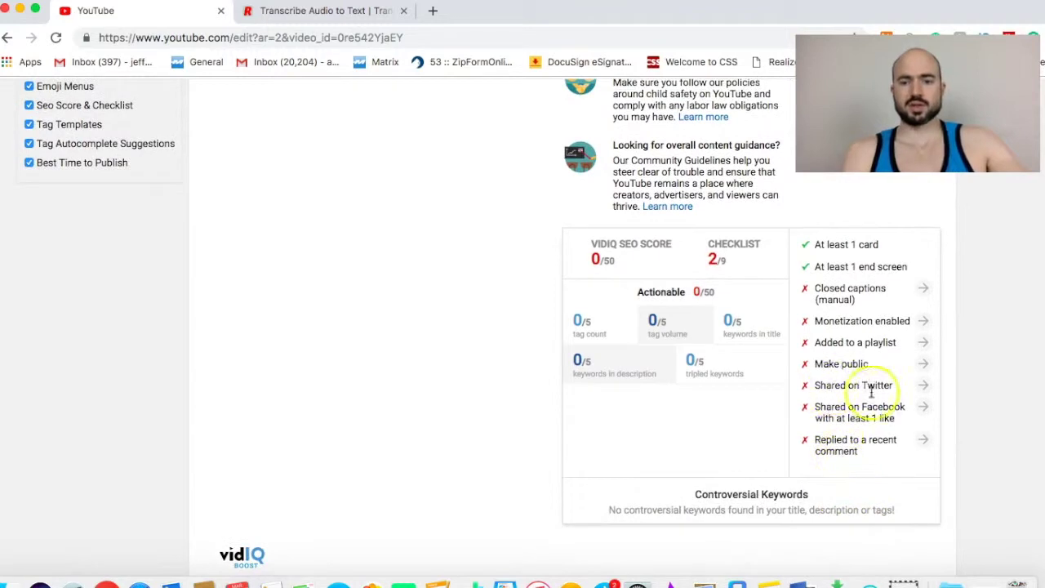
pyautogui.scroll(1, 834, 385)
pyautogui.scroll(3, 628, 290)
pyautogui.scroll(15, 634, 298)
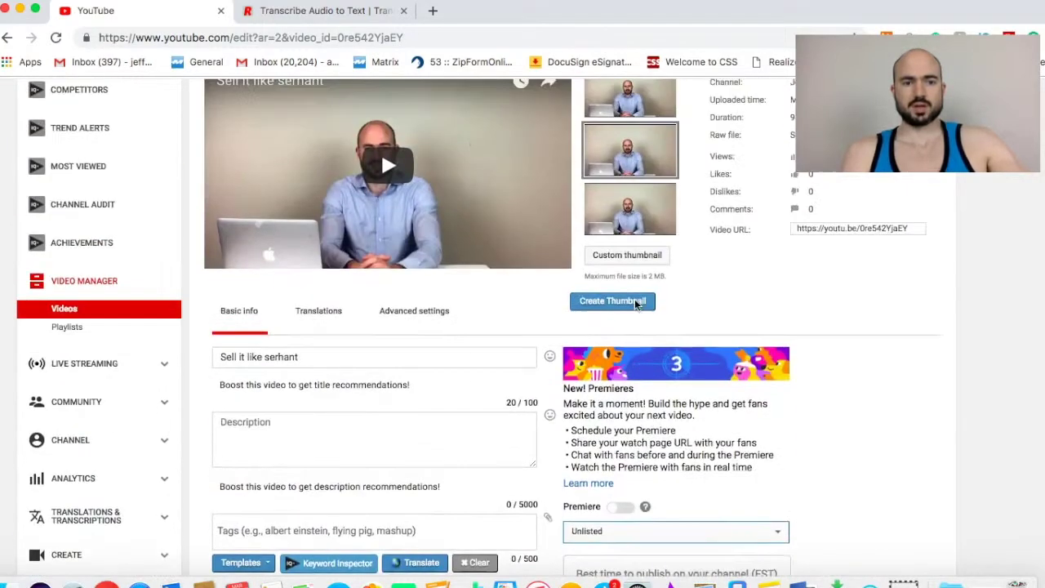
pyautogui.scroll(5, 637, 304)
pyautogui.click(486, 239)
pyautogui.scroll(-1, 457, 247)
# Step: Open vidiq.com in a new tab and go to its SEO keyword research
pyautogui.click(364, 86)
pyautogui.click(433, 12)
pyautogui.write('vid')
pyautogui.press('Return')
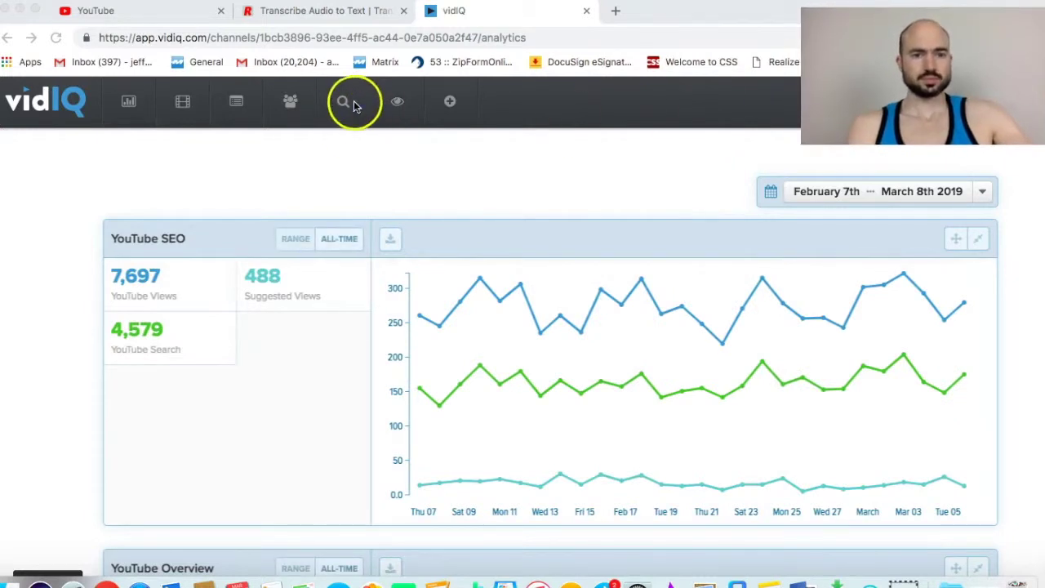
pyautogui.click(348, 106)
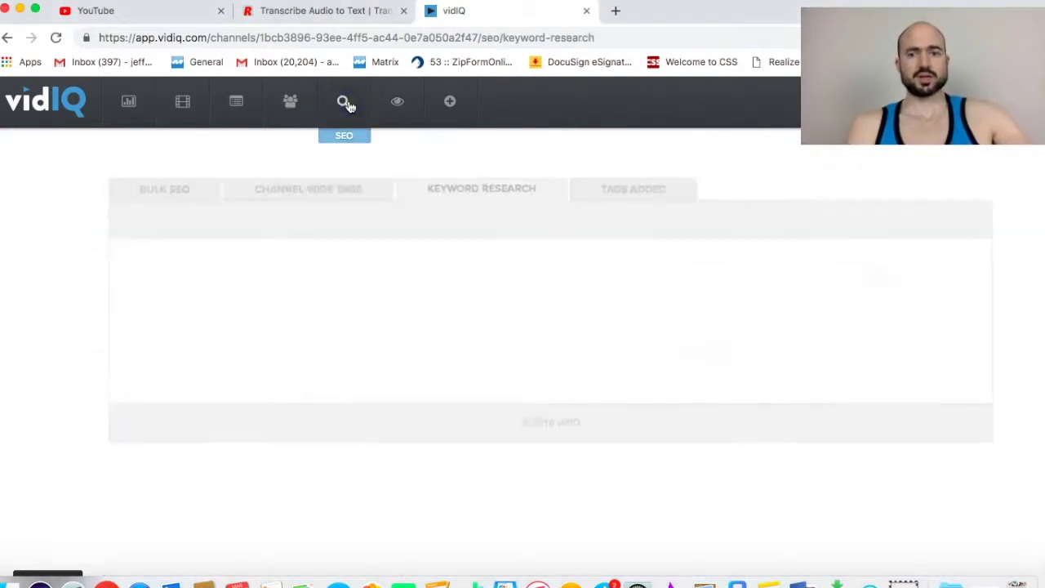
# Step: Search 'ryan serhant' in Keyword Research and scroll through the results
pyautogui.click(423, 286)
pyautogui.write('ry')
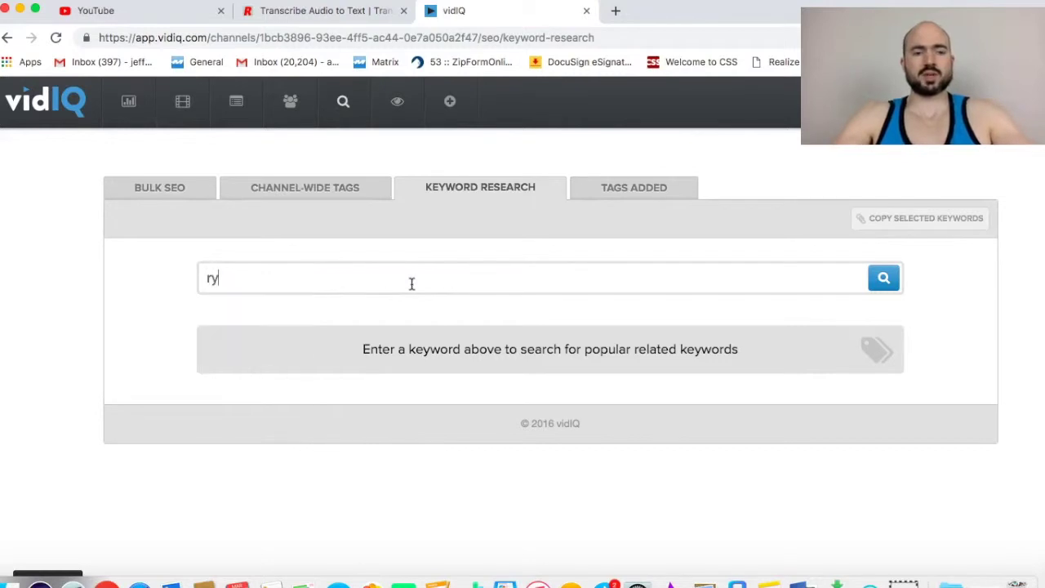
pyautogui.write('an serhant')
pyautogui.press('Return')
pyautogui.click(517, 299)
pyautogui.scroll(-2, 629, 319)
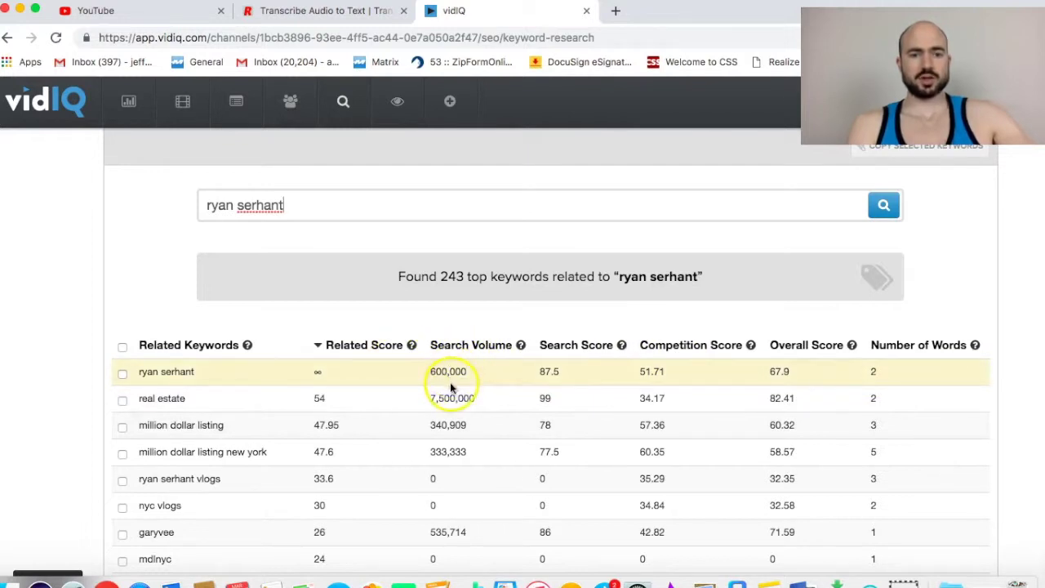
# Step: Sort the ryan serhant keyword results by Overall Score, then by Competition Score
pyautogui.click(806, 350)
pyautogui.scroll(-2, 147, 367)
pyautogui.scroll(-4, 105, 392)
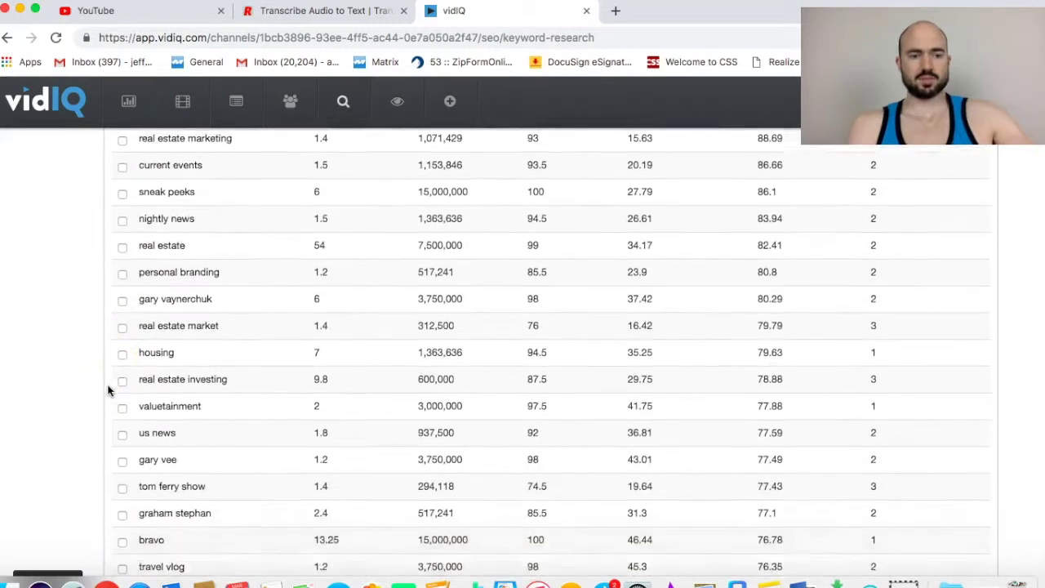
pyautogui.scroll(3, 381, 352)
pyautogui.scroll(2, 381, 352)
pyautogui.click(667, 290)
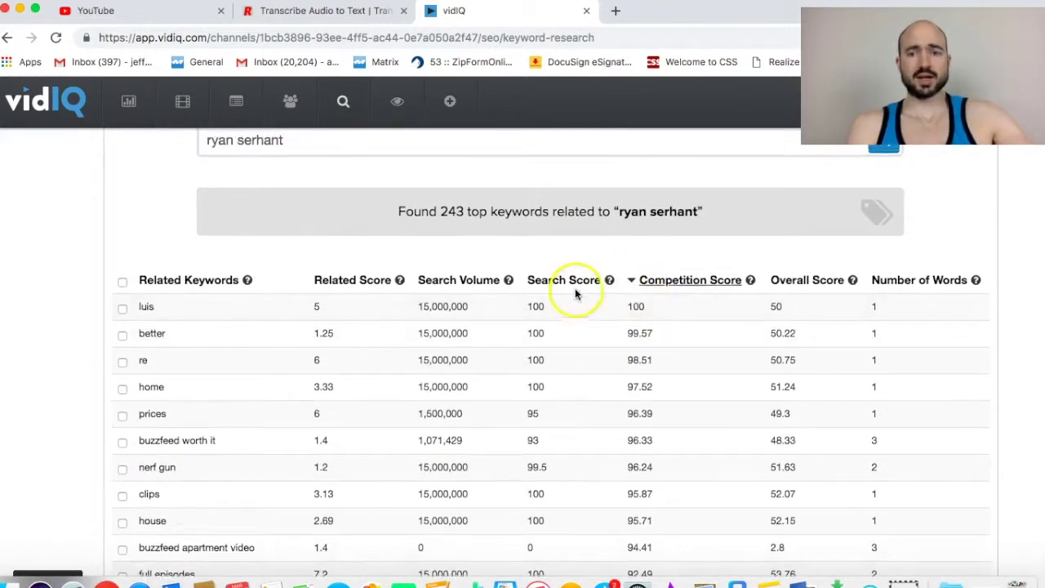
pyautogui.scroll(1, 530, 301)
# Step: Rerun the ryan serhant keyword search and scroll through the results
pyautogui.click(477, 322)
pyautogui.moveTo(620, 319)
pyautogui.click(880, 174)
pyautogui.scroll(-1, 357, 330)
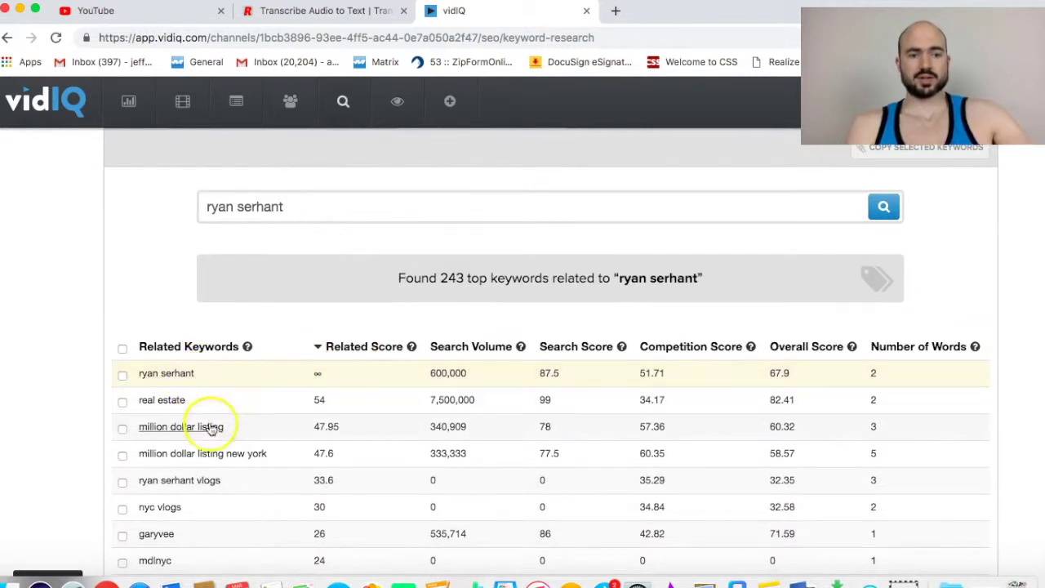
pyautogui.scroll(-2, 227, 478)
pyautogui.scroll(-1, 219, 475)
# Step: Check the video's Tags field in YouTube Studio, then return to the vidIQ results
pyautogui.click(165, 18)
pyautogui.scroll(-5, 420, 378)
pyautogui.click(353, 357)
pyautogui.scroll(2, 390, 158)
pyautogui.click(432, 14)
# Step: Add 'ryan serhant' as a tag on the video
pyautogui.click(96, 10)
pyautogui.click(271, 426)
pyautogui.write('ryan serhant')
pyautogui.press('Return')
pyautogui.scroll(-8, 600, 372)
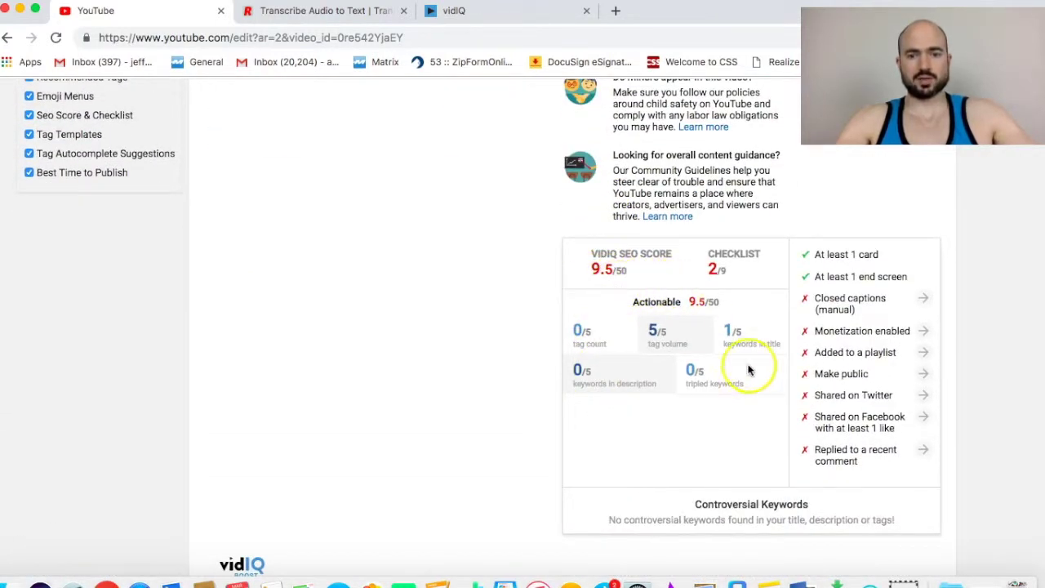
pyautogui.scroll(5, 670, 351)
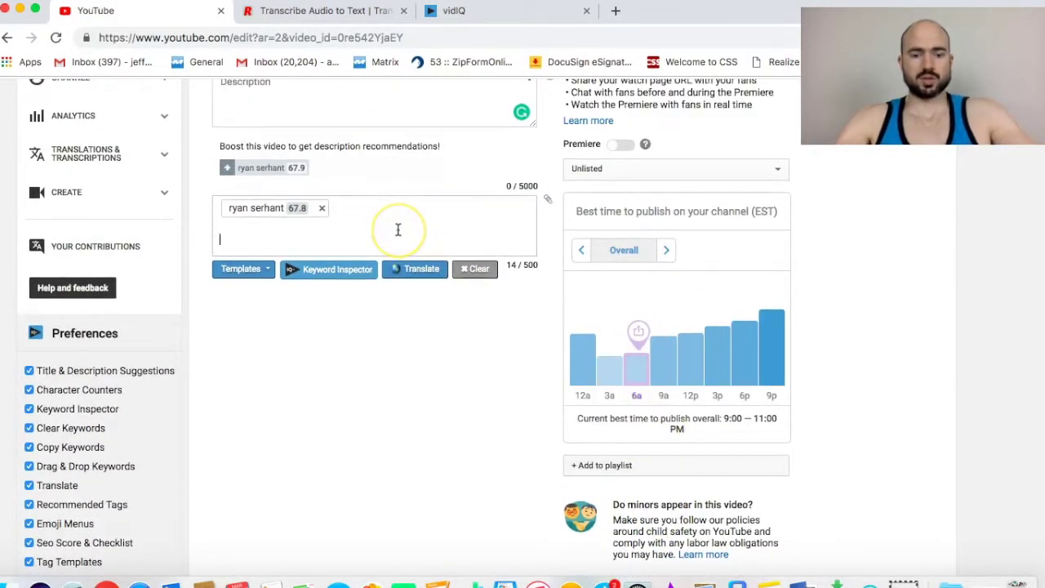
# Step: Add 'million dollar listing' as a second tag
pyautogui.click(397, 230)
pyautogui.write('m')
pyautogui.press('Return')
pyautogui.scroll(-5, 572, 384)
pyautogui.scroll(5, 588, 376)
pyautogui.scroll(3, 502, 256)
pyautogui.scroll(-3, 559, 455)
pyautogui.scroll(-4, 530, 497)
pyautogui.scroll(5, 401, 305)
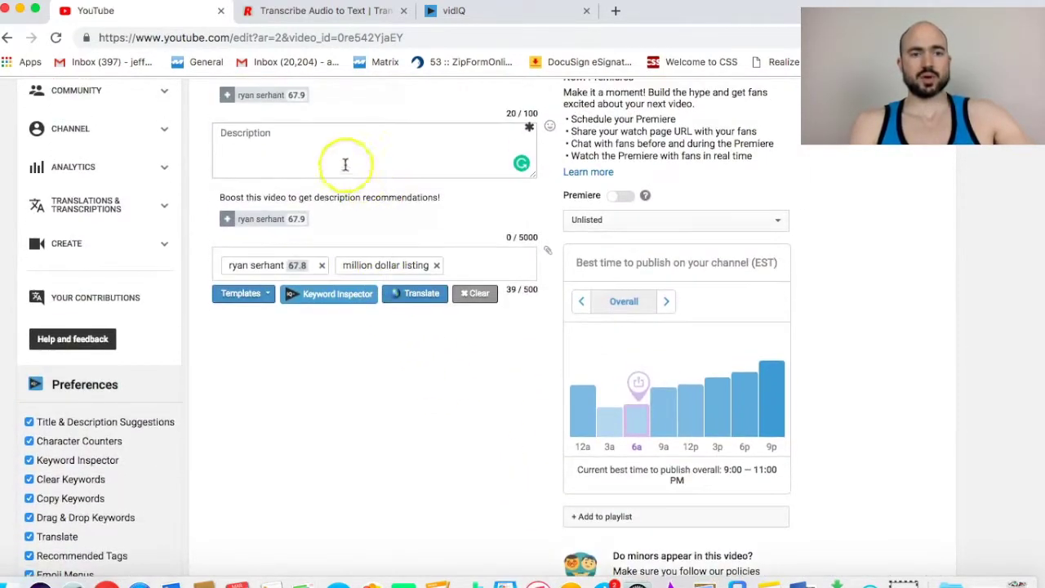
pyautogui.scroll(3, 310, 109)
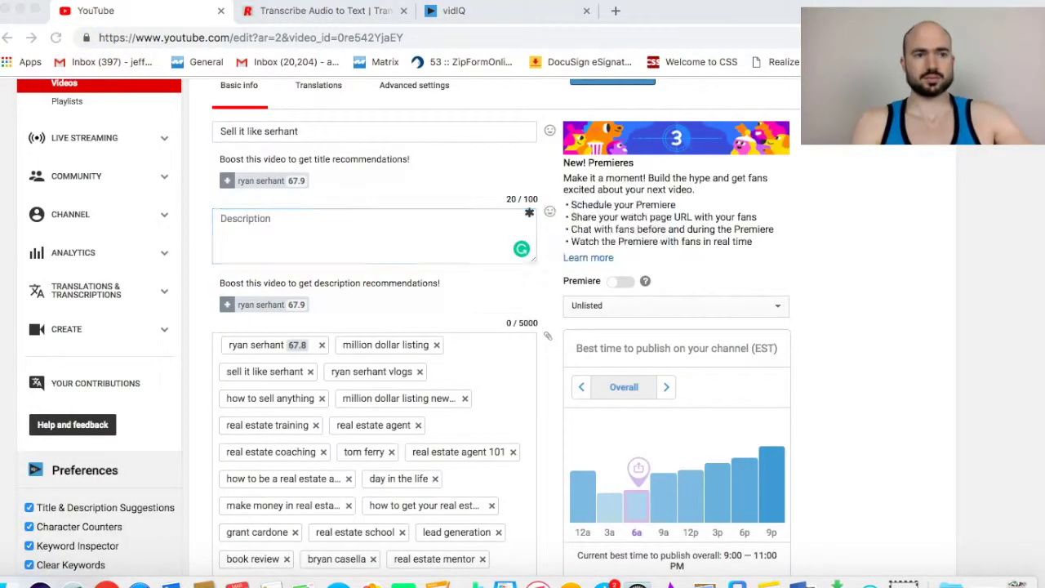
# Step: Fill the Tags box with keywords like 'sell it like serhant', 'real estate agent', 'tom ferry' to 494/500
pyautogui.scroll(5, 408, 174)
pyautogui.scroll(-3, 414, 173)
pyautogui.scroll(-5, 414, 173)
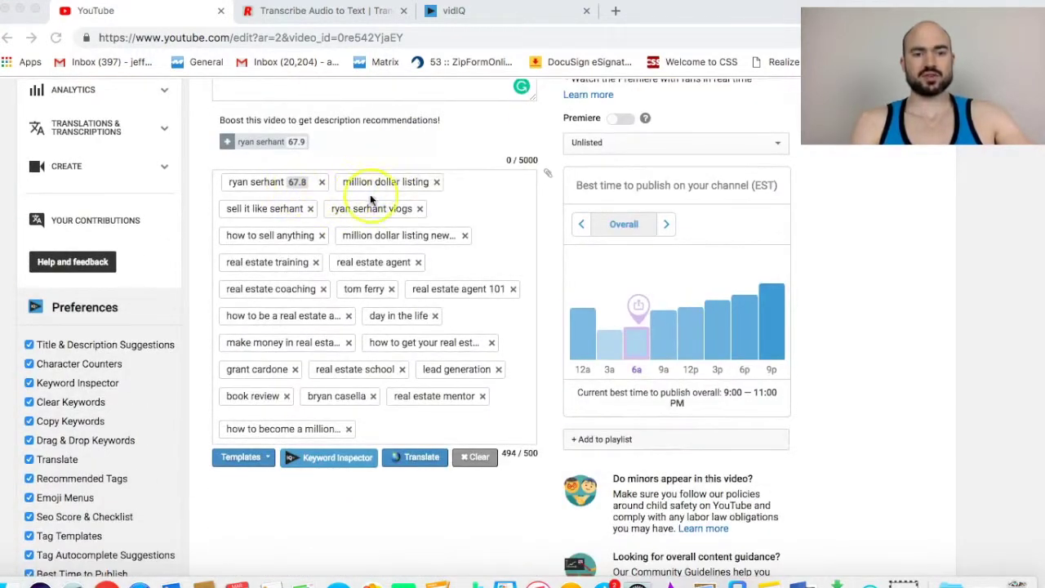
pyautogui.scroll(1, 354, 299)
pyautogui.scroll(1, 327, 233)
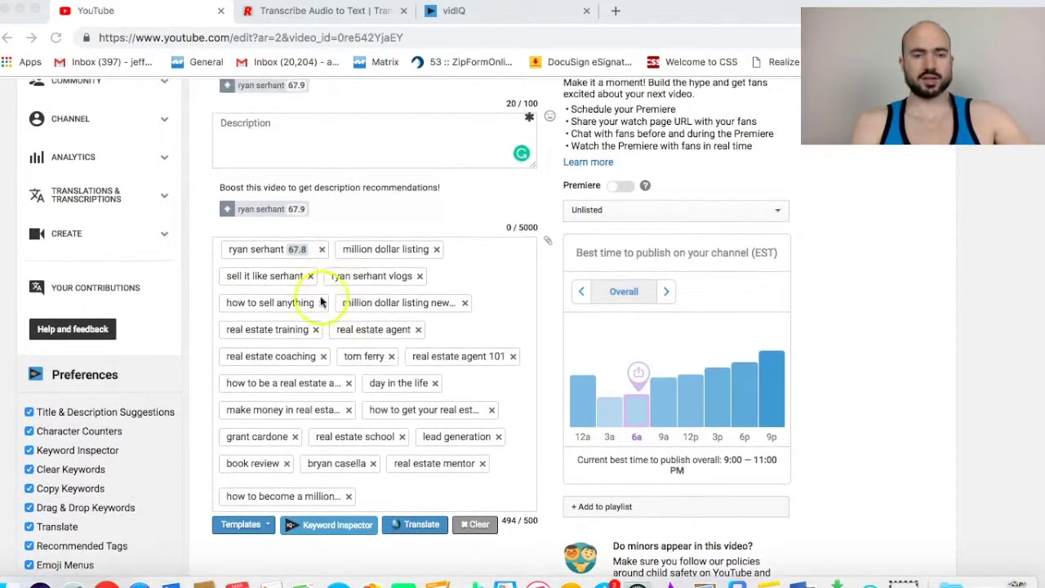
pyautogui.scroll(2, 490, 310)
pyautogui.scroll(-3, 490, 310)
pyautogui.scroll(-2, 383, 396)
pyautogui.scroll(1, 383, 395)
pyautogui.scroll(-10, 383, 395)
pyautogui.scroll(-2, 392, 401)
pyautogui.scroll(-2, 642, 368)
pyautogui.scroll(-1, 603, 321)
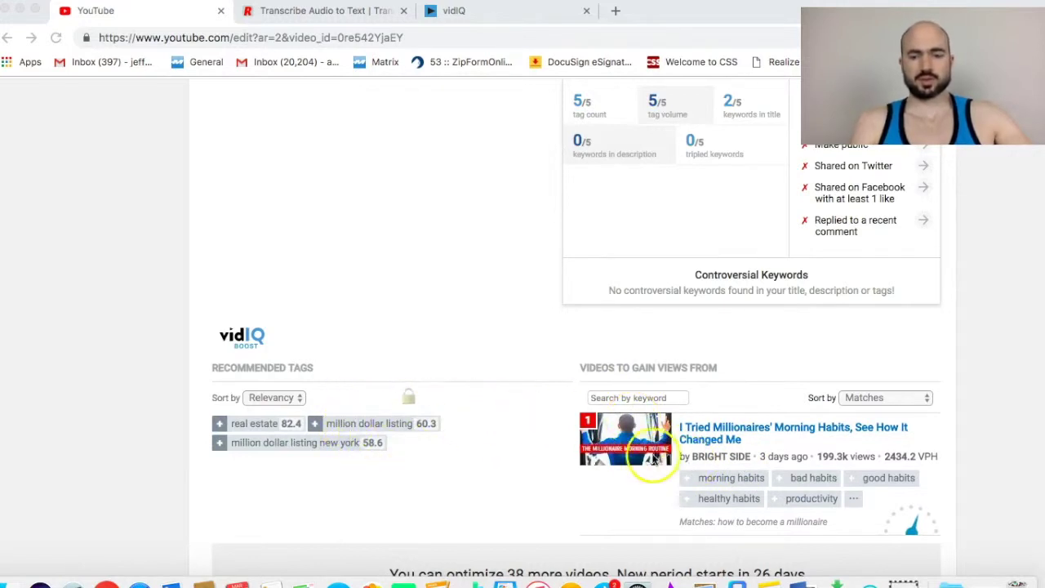
pyautogui.scroll(-5, 657, 390)
pyautogui.scroll(15, 645, 387)
pyautogui.scroll(5, 645, 387)
pyautogui.scroll(-3, 645, 387)
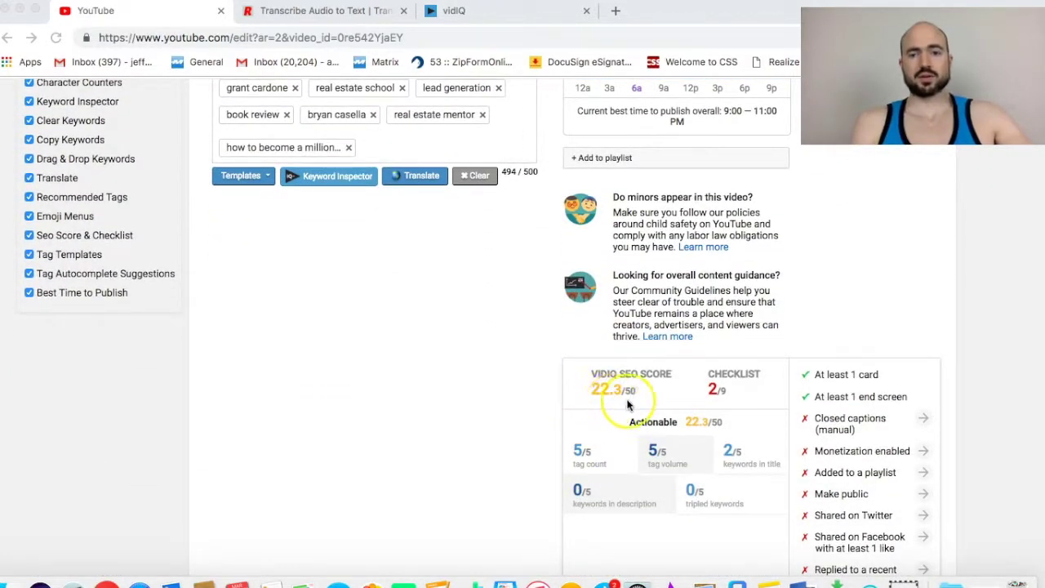
pyautogui.scroll(12, 559, 397)
pyautogui.click(351, 287)
pyautogui.scroll(-9, 455, 373)
pyautogui.scroll(-5, 452, 377)
pyautogui.scroll(14, 452, 380)
pyautogui.scroll(-1, 445, 413)
pyautogui.scroll(-3, 438, 417)
pyautogui.scroll(-2, 363, 373)
pyautogui.scroll(-1, 364, 372)
pyautogui.scroll(4, 364, 368)
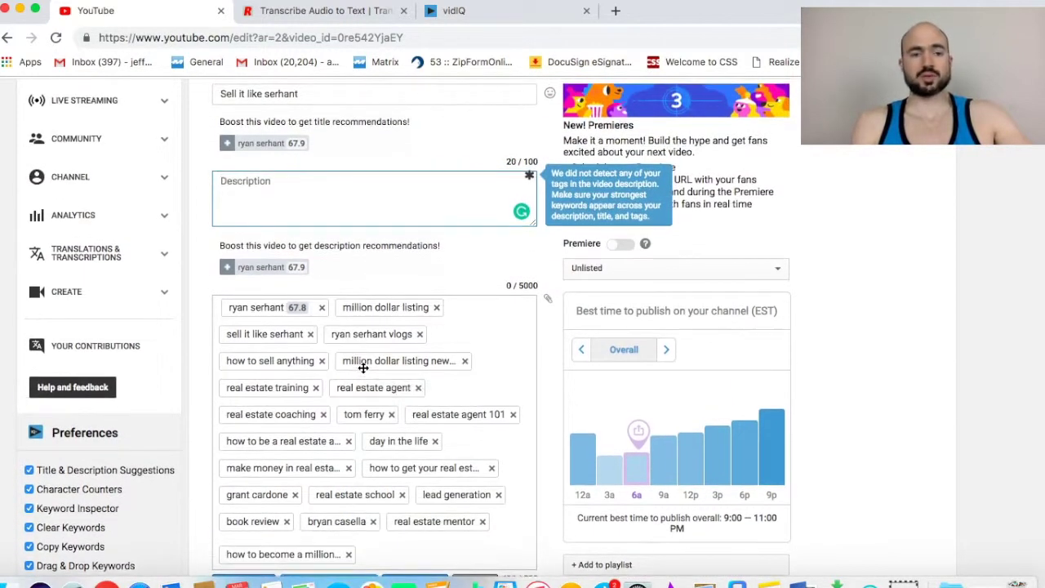
pyautogui.click(412, 327)
pyautogui.scroll(-1, 401, 343)
pyautogui.scroll(1, 445, 335)
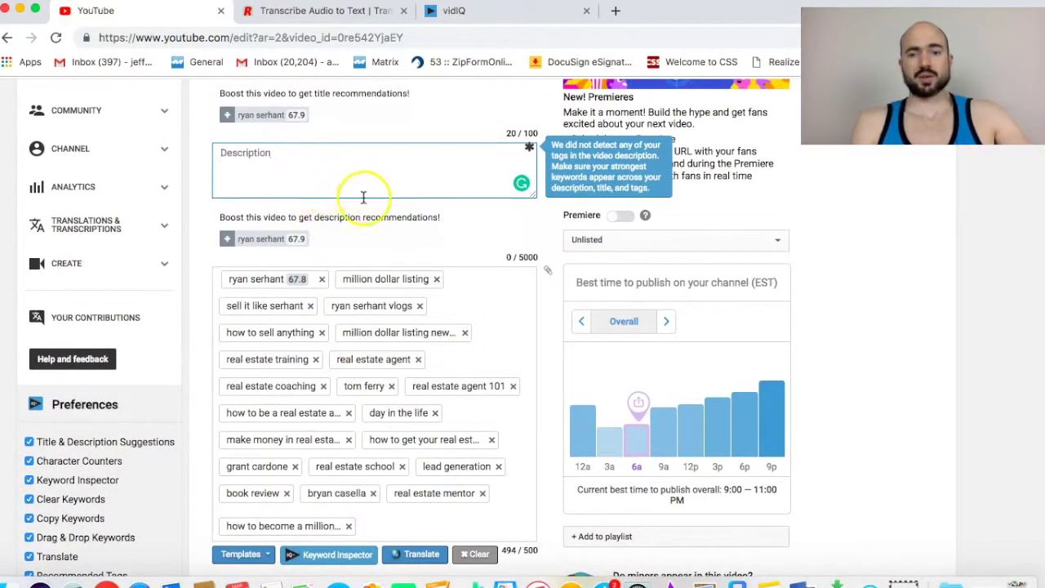
pyautogui.scroll(3, 306, 196)
pyautogui.scroll(5, 317, 202)
pyautogui.scroll(-5, 318, 183)
pyautogui.scroll(-1, 330, 246)
pyautogui.scroll(-3, 328, 271)
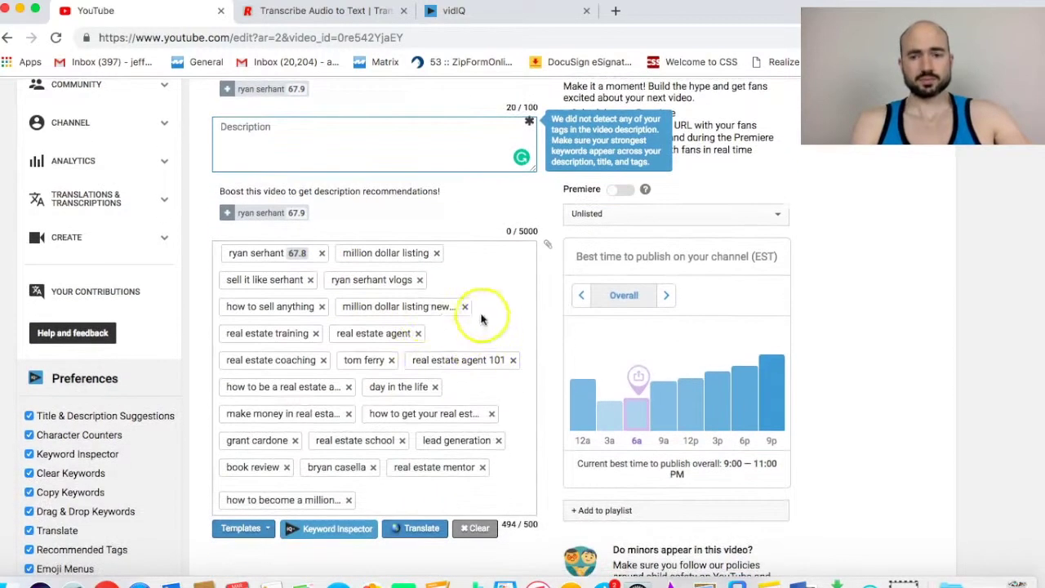
pyautogui.scroll(-2, 397, 276)
pyautogui.scroll(4, 425, 294)
pyautogui.scroll(3, 425, 294)
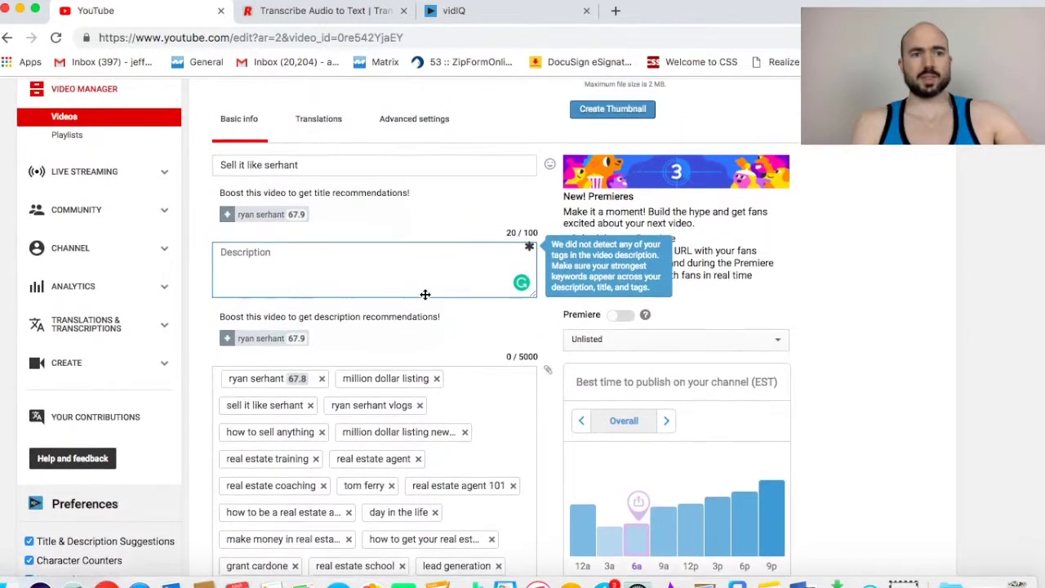
pyautogui.scroll(-9, 443, 315)
pyautogui.scroll(-8, 443, 315)
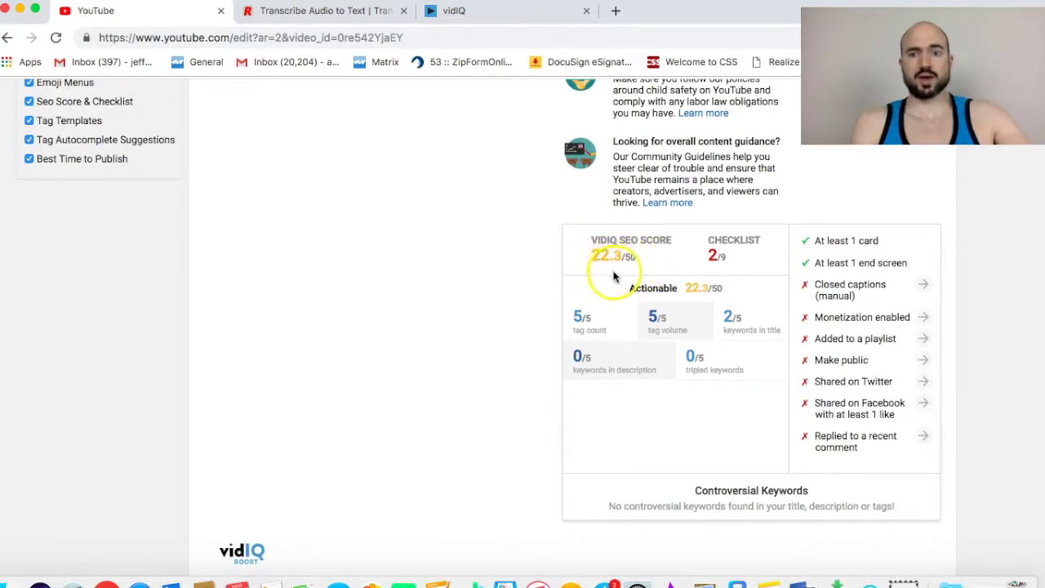
pyautogui.scroll(8, 548, 278)
pyautogui.scroll(7, 484, 265)
pyautogui.scroll(-2, 292, 246)
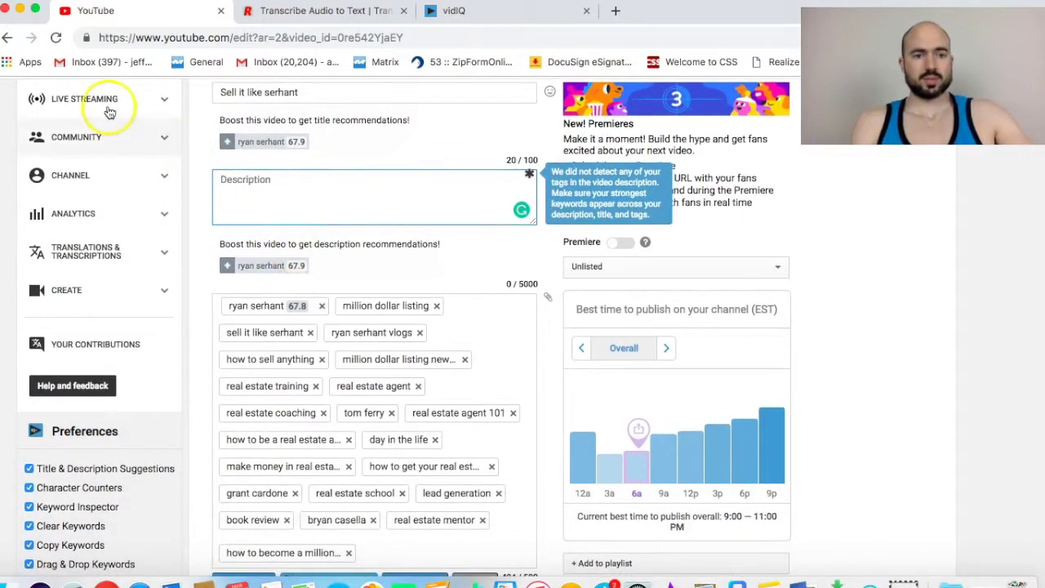
pyautogui.scroll(-2, 206, 93)
pyautogui.scroll(2, 351, 199)
# Step: Paste the prepared book-review text into the empty description, reaching 4670 characters
pyautogui.click(245, 178)
pyautogui.press('super+v')
pyautogui.scroll(-5, 511, 349)
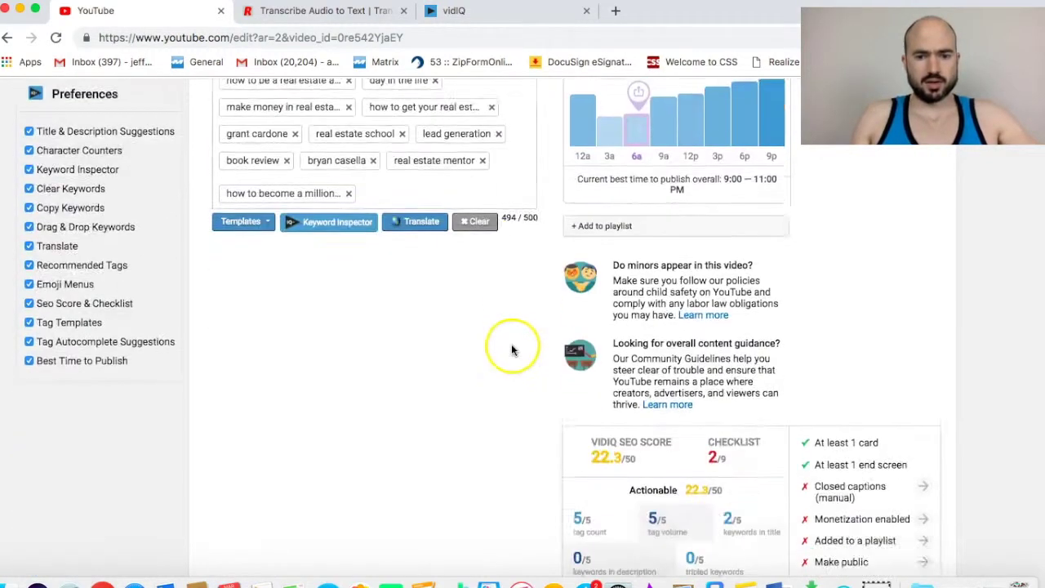
pyautogui.scroll(-4, 512, 350)
pyautogui.scroll(2, 651, 299)
pyautogui.scroll(5, 628, 263)
pyautogui.scroll(10, 402, 308)
pyautogui.scroll(10, 403, 294)
pyautogui.scroll(10, 403, 294)
pyautogui.scroll(-8, 403, 292)
# Step: Insert a blank line after the 'Get VidIQ now' line at the top of the description
pyautogui.click(411, 288)
pyautogui.scroll(-2, 418, 278)
pyautogui.scroll(-5, 357, 278)
pyautogui.scroll(3, 392, 266)
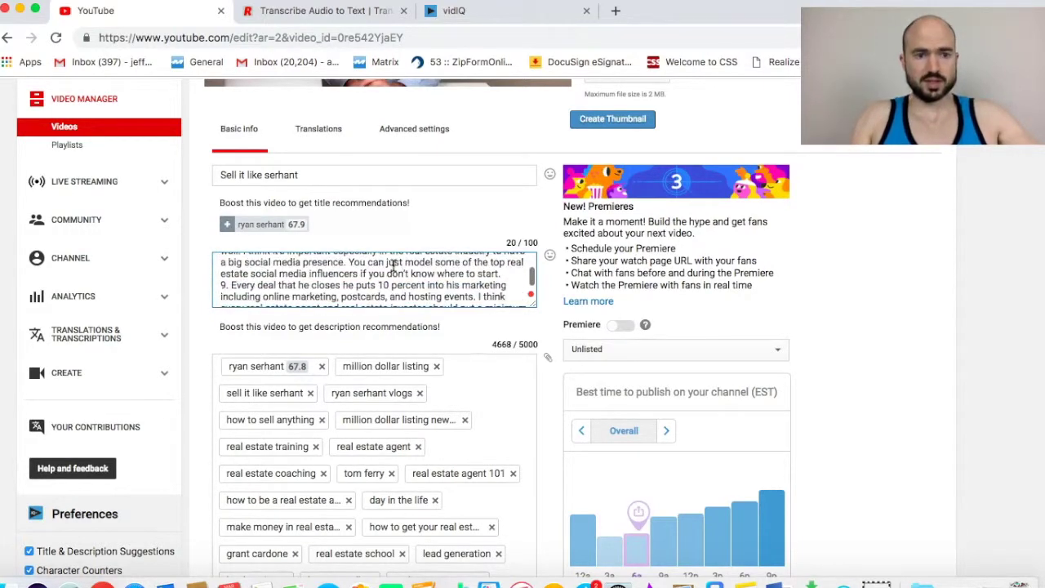
pyautogui.scroll(5, 504, 275)
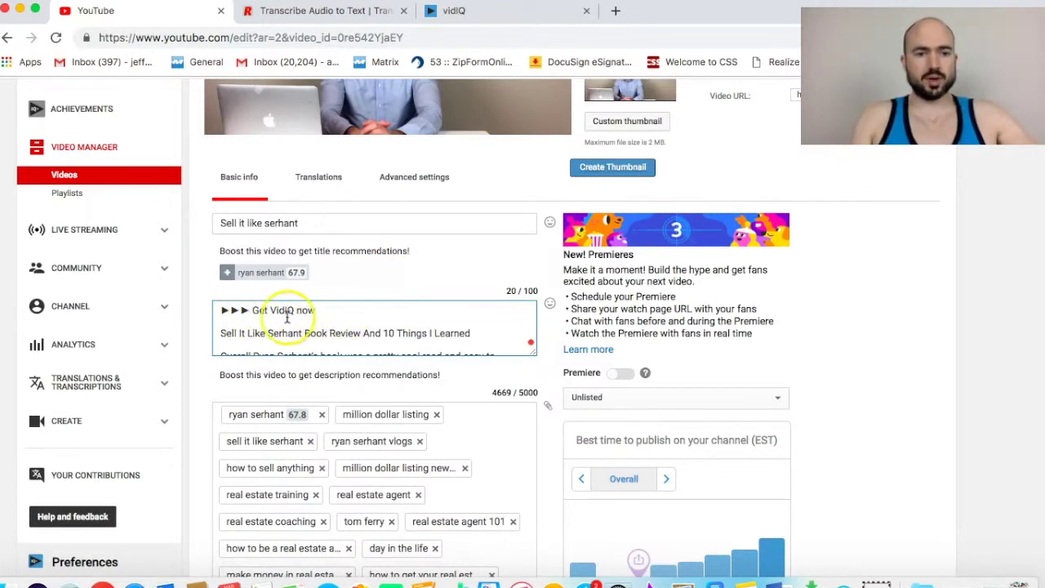
pyautogui.click(232, 320)
pyautogui.press('Return')
pyautogui.scroll(-15, 348, 316)
pyautogui.scroll(-10, 348, 315)
pyautogui.scroll(20, 288, 313)
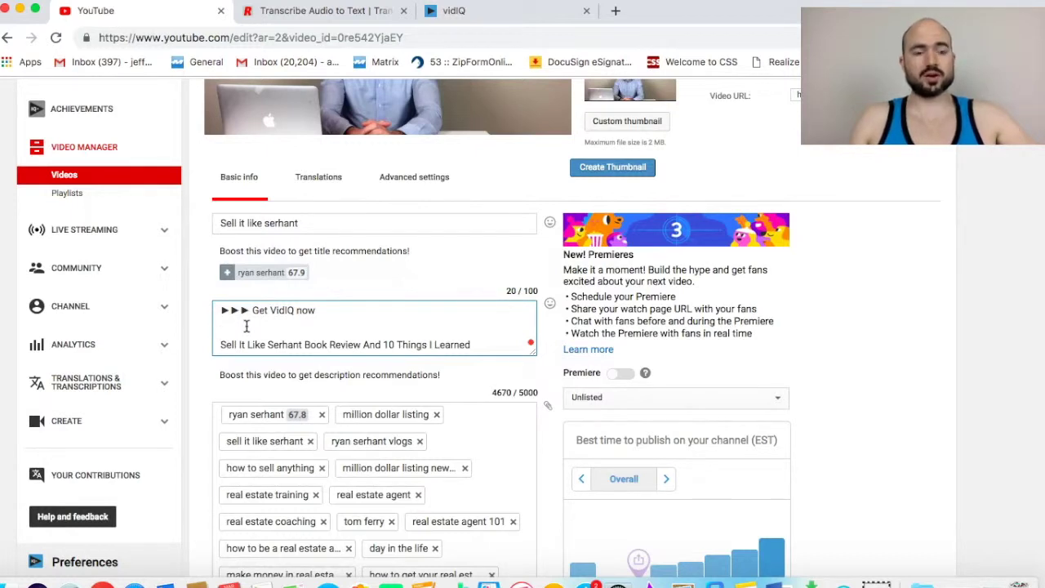
# Step: Paste the book-review paragraph into the description's second line and save the changes
pyautogui.click(300, 321)
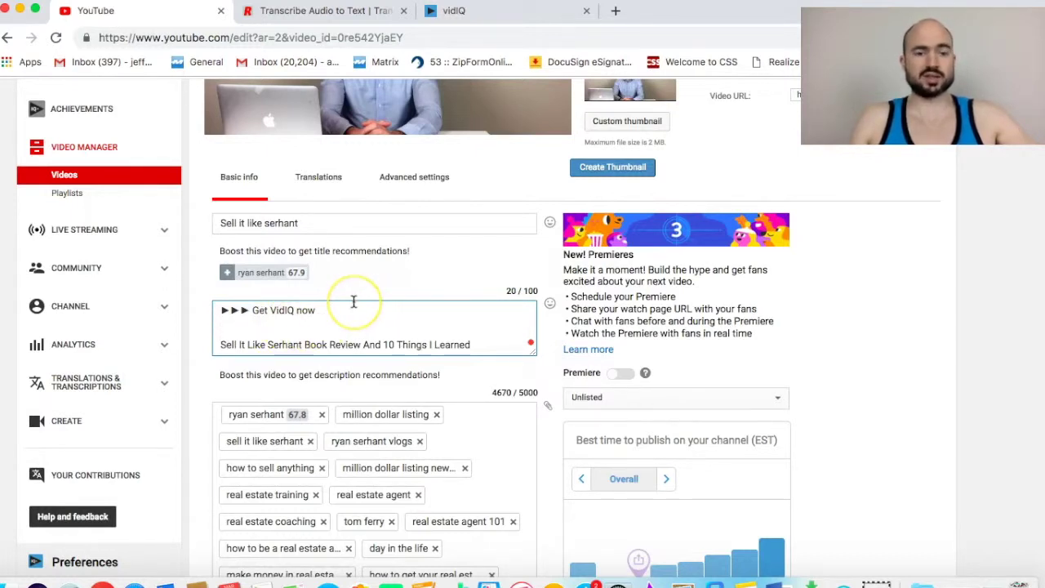
pyautogui.press('super+v')
pyautogui.scroll(-3, 499, 265)
pyautogui.scroll(-5, 499, 272)
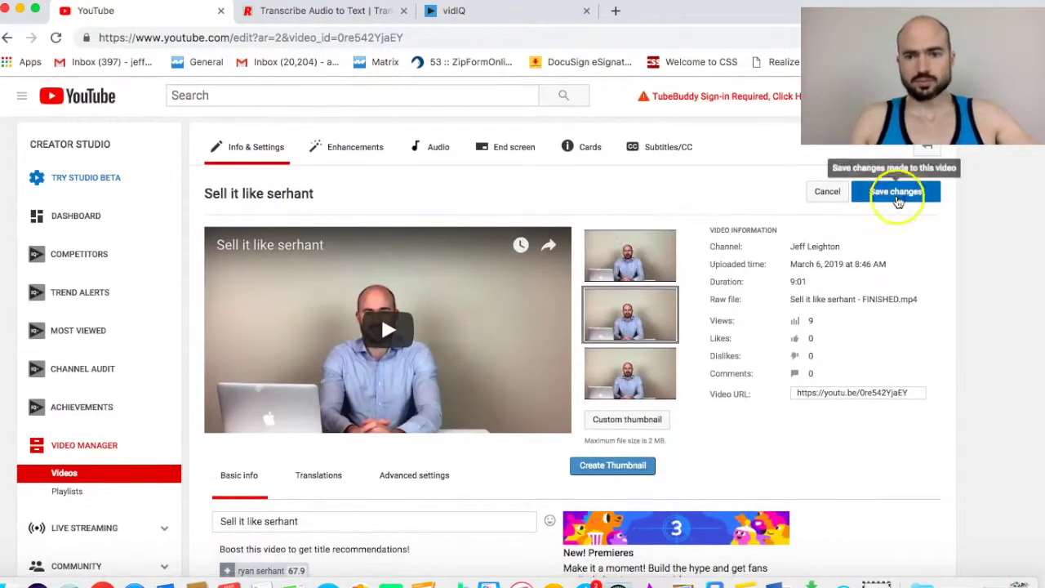
pyautogui.click(898, 192)
# Step: Review the saved details, then select the current title 'Sell it like serhant'
pyautogui.scroll(-1, 521, 344)
pyautogui.scroll(-8, 522, 344)
pyautogui.scroll(-4, 521, 344)
pyautogui.scroll(-10, 572, 359)
pyautogui.scroll(-2, 569, 367)
pyautogui.scroll(1, 487, 401)
pyautogui.scroll(13, 610, 344)
pyautogui.click(342, 299)
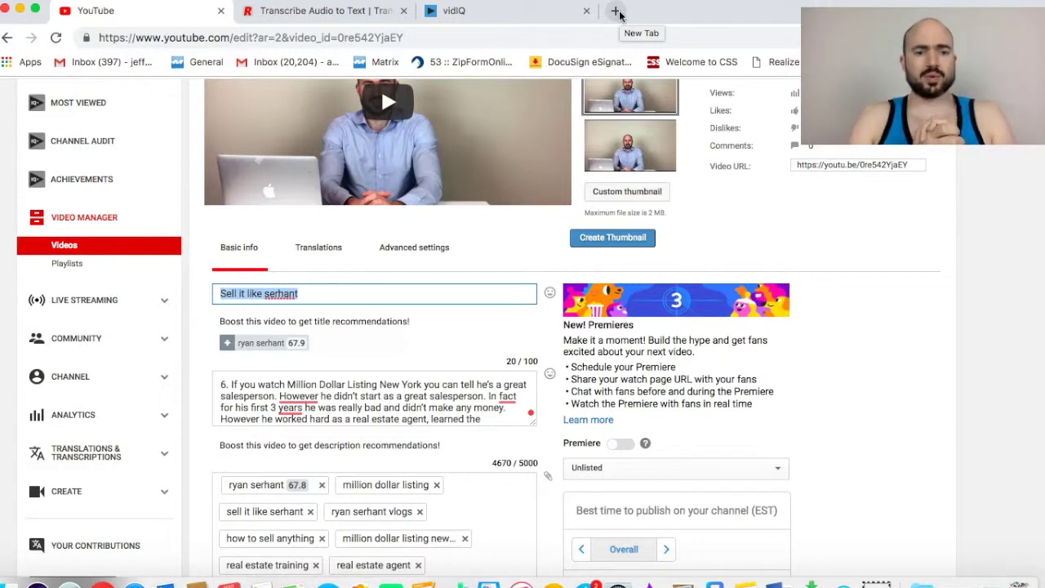
# Step: In a new tab, search YouTube for 'tai lopez' and browse the results
pyautogui.click(615, 11)
pyautogui.write('you')
pyautogui.press('Return')
pyautogui.click(465, 99)
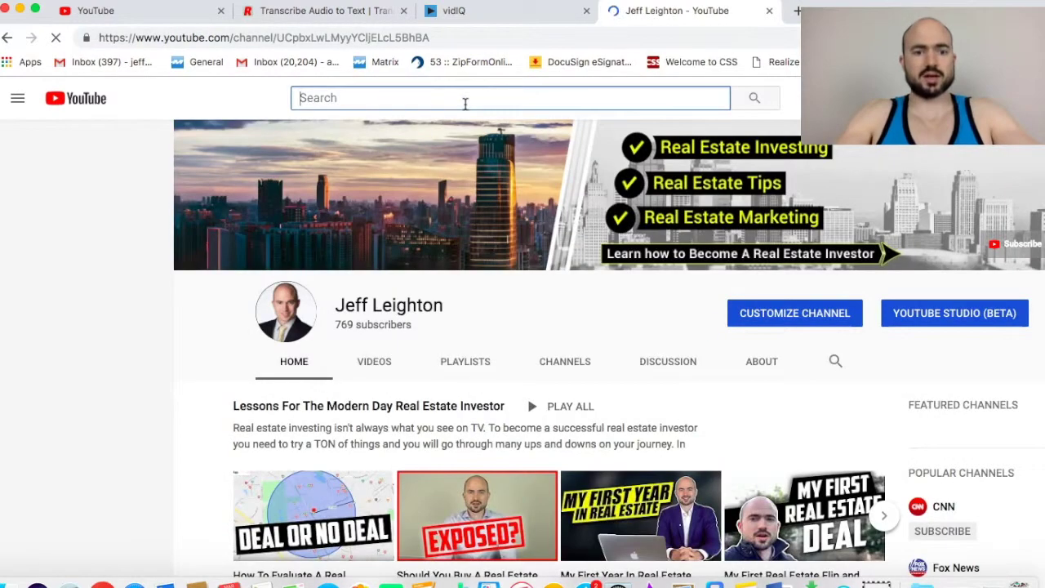
pyautogui.press('Return')
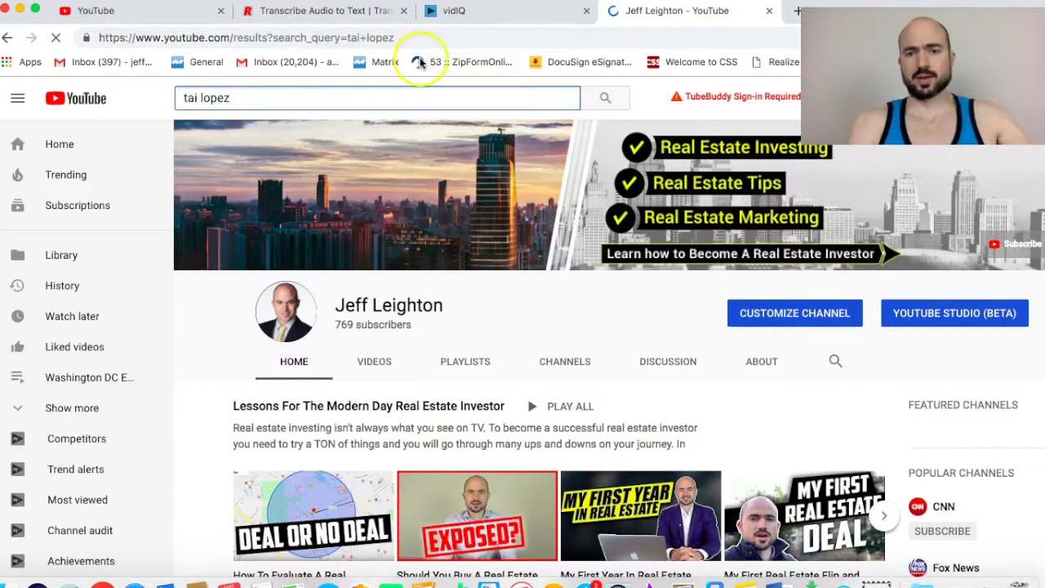
pyautogui.scroll(-3, 466, 353)
pyautogui.scroll(-2, 467, 354)
pyautogui.scroll(-5, 468, 352)
pyautogui.scroll(-3, 98, 474)
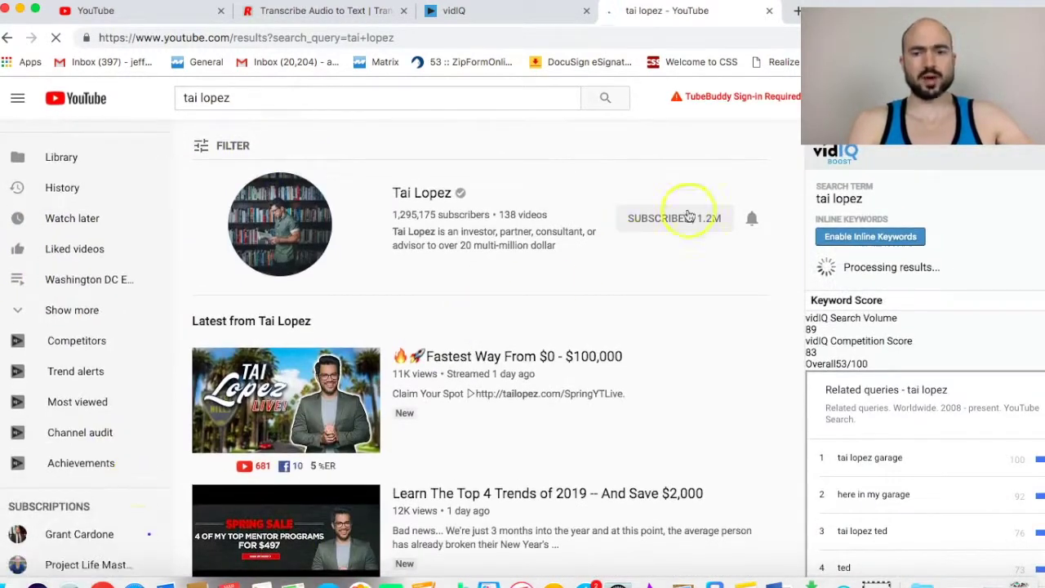
pyautogui.scroll(-3, 245, 311)
pyautogui.scroll(-4, 79, 384)
pyautogui.scroll(-1, 82, 466)
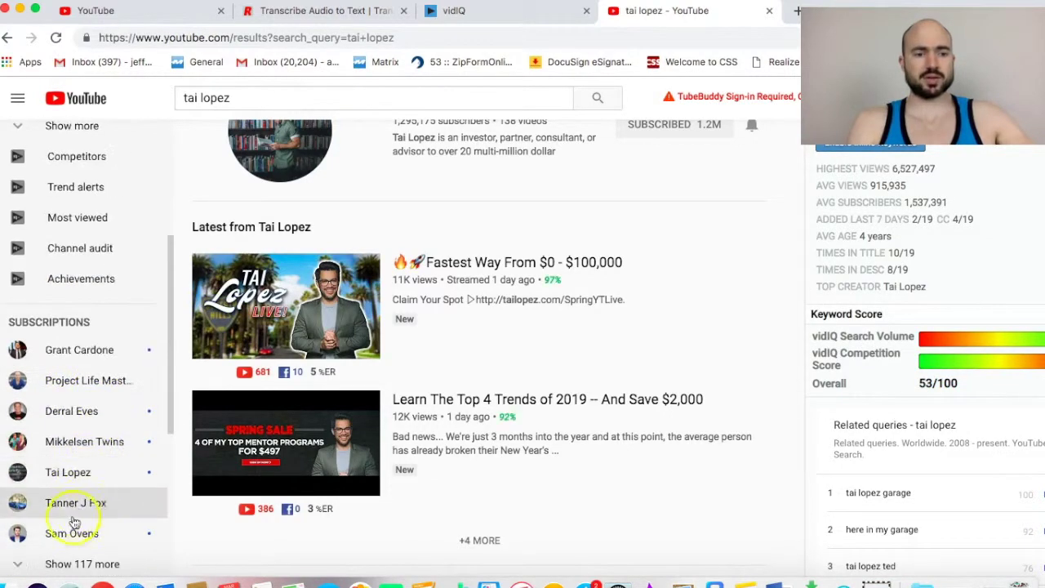
# Step: Return to the video's edit page in YouTube Studio
pyautogui.click(143, 18)
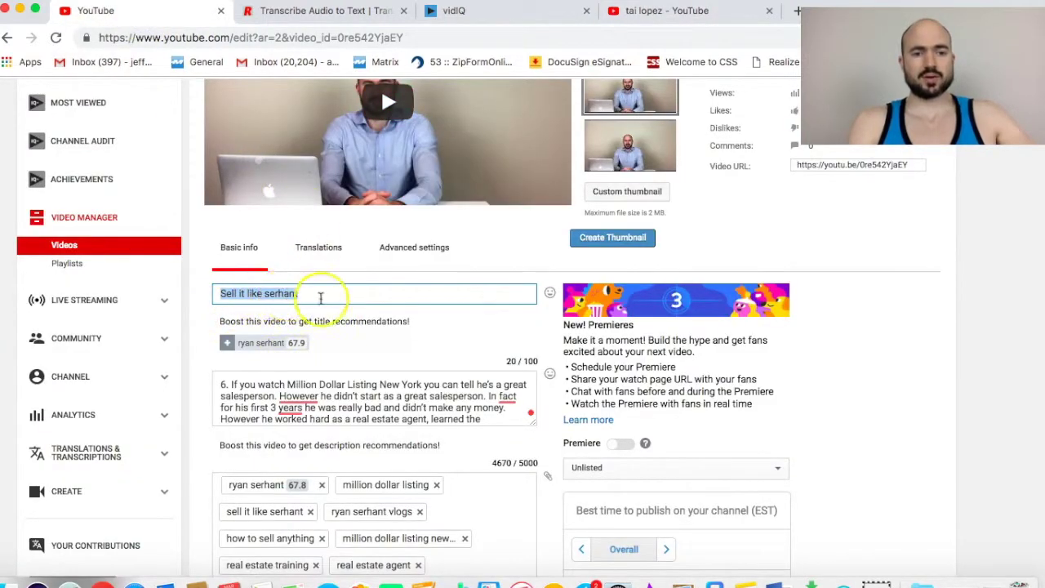
pyautogui.scroll(-5, 327, 302)
pyautogui.scroll(-3, 335, 309)
pyautogui.scroll(6, 289, 160)
# Step: Scroll through the video details to check vidIQ's 43.9/50 SEO score for the new title
pyautogui.scroll(7, 288, 160)
pyautogui.scroll(-1, 551, 367)
pyautogui.scroll(-2, 409, 378)
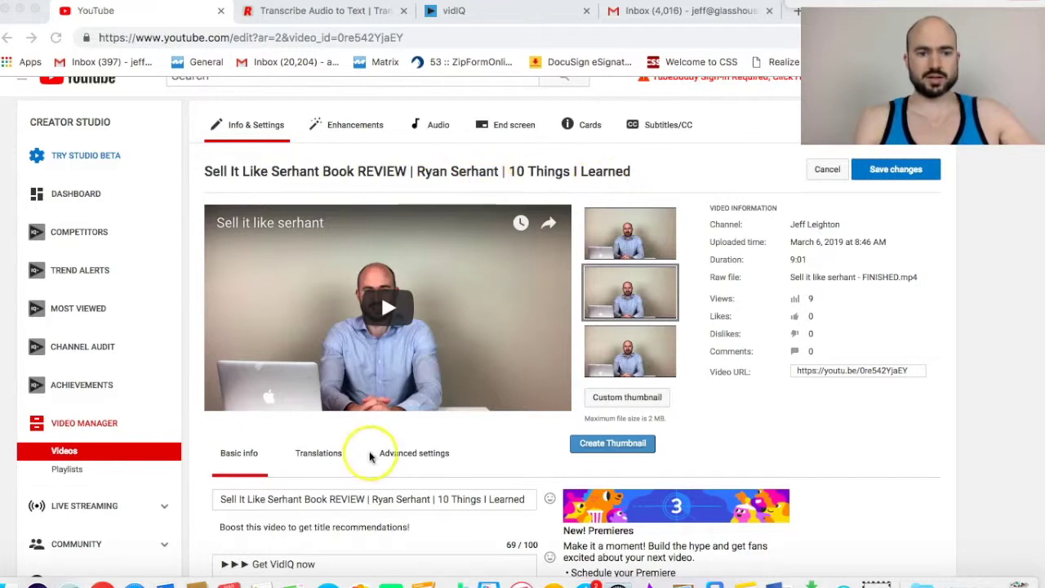
pyautogui.scroll(-2, 370, 455)
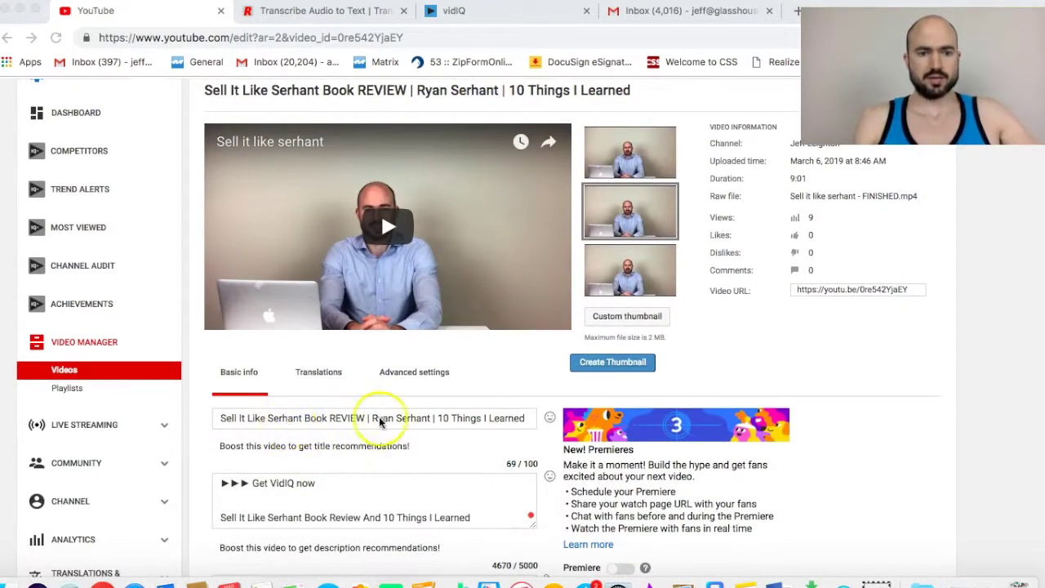
pyautogui.scroll(-1, 373, 420)
pyautogui.scroll(-1, 457, 390)
pyautogui.scroll(-2, 478, 368)
pyautogui.scroll(-8, 476, 373)
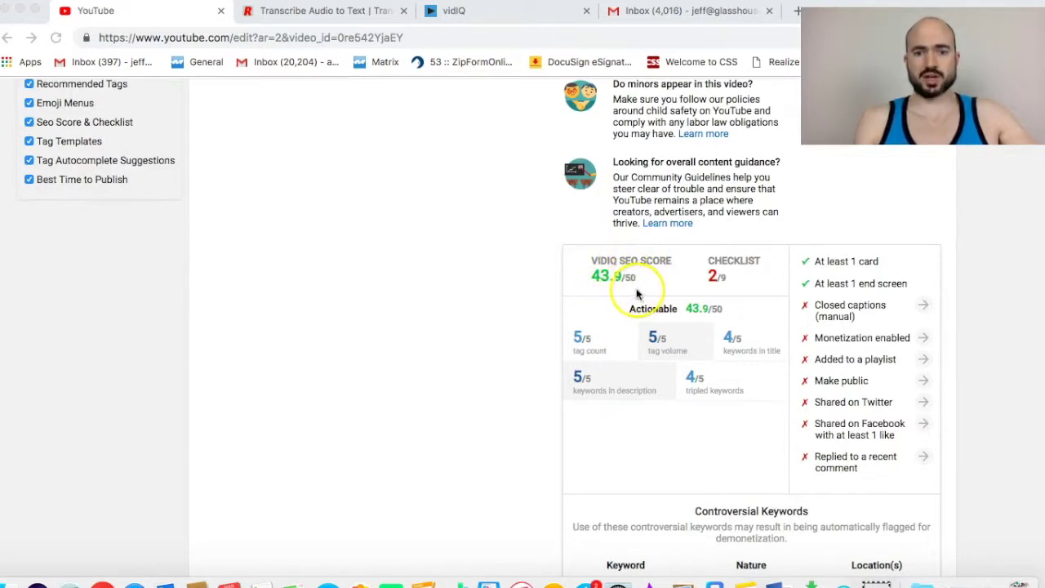
pyautogui.scroll(10, 750, 331)
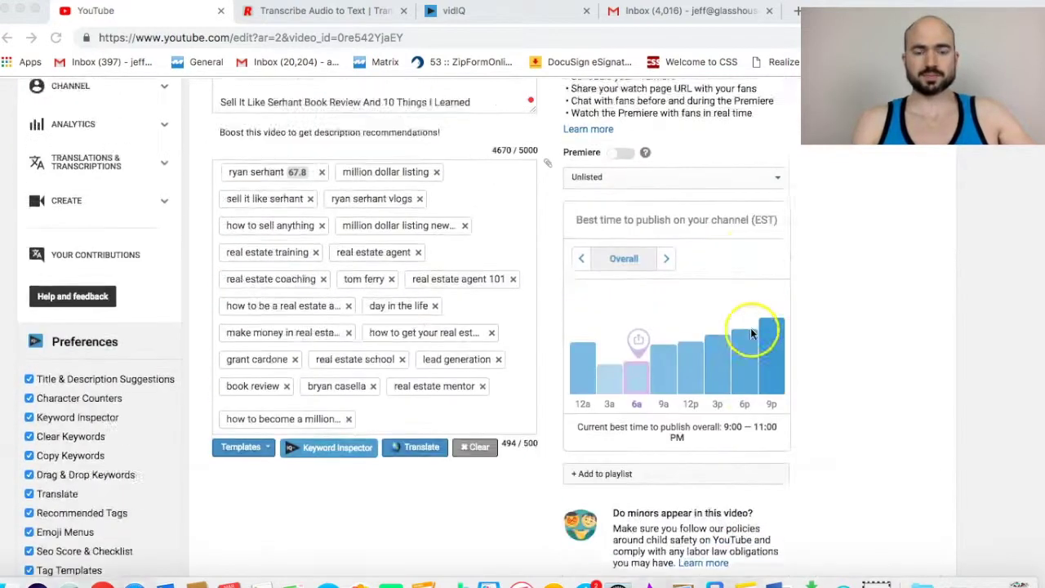
pyautogui.scroll(-5, 730, 264)
pyautogui.scroll(3, 633, 401)
pyautogui.scroll(15, 629, 365)
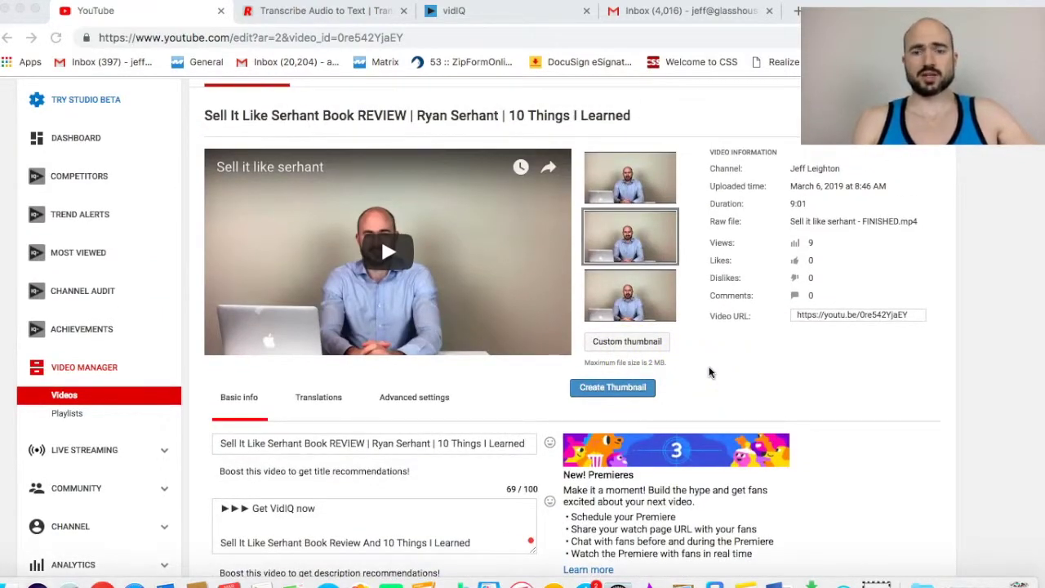
# Step: Compare the two review images and upload REVIEW2.jpg from the Desktop as the custom thumbnail
pyautogui.click(634, 344)
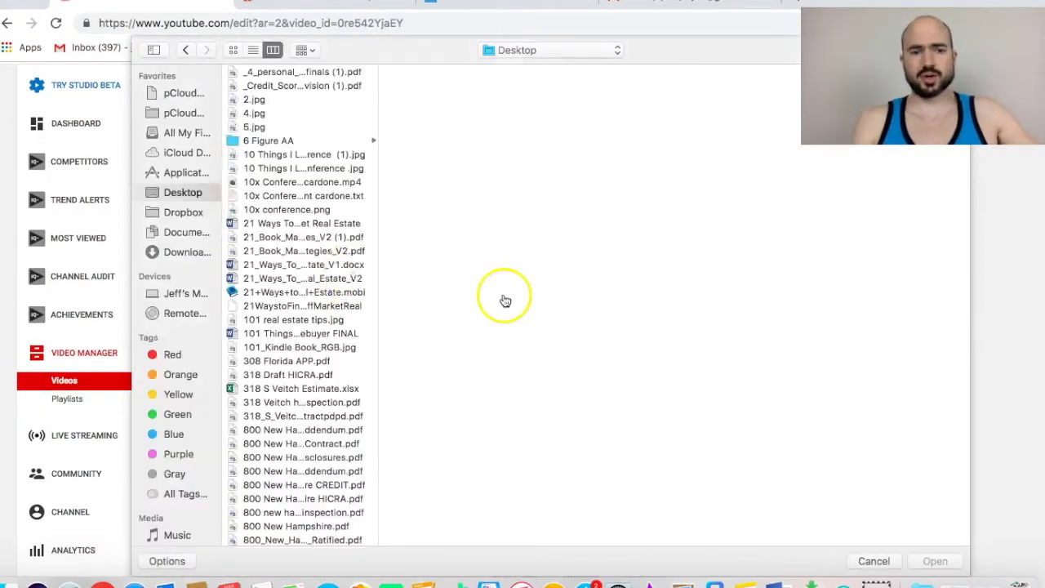
pyautogui.scroll(-20, 282, 302)
pyautogui.scroll(-20, 294, 364)
pyautogui.scroll(-5, 311, 454)
pyautogui.click(305, 430)
pyautogui.click(308, 417)
pyautogui.click(308, 428)
pyautogui.click(304, 416)
pyautogui.click(268, 430)
pyautogui.click(936, 561)
# Step: Save the new thumbnail to the video
pyautogui.scroll(2, 629, 364)
pyautogui.click(893, 194)
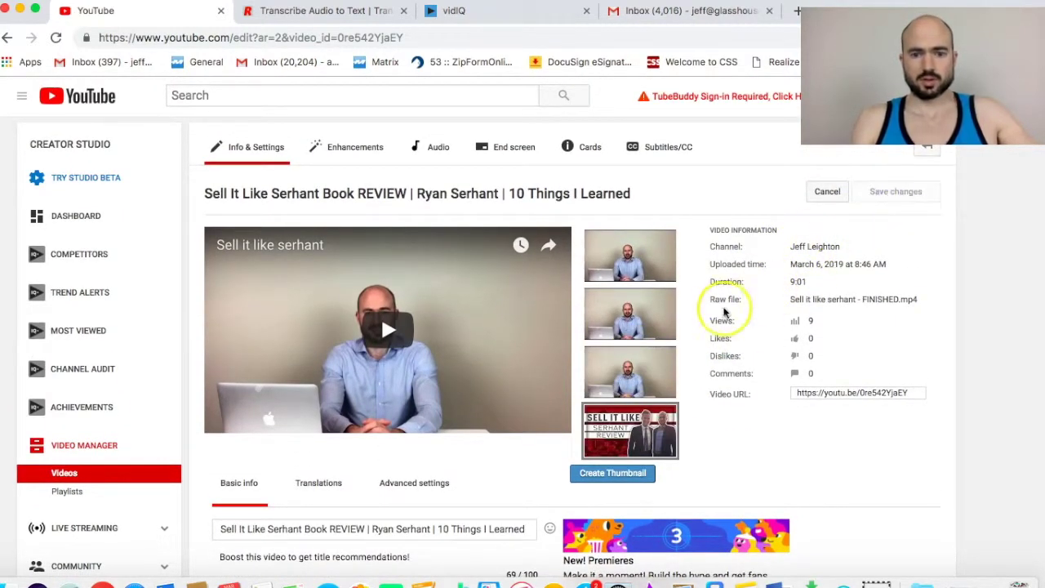
pyautogui.scroll(-15, 768, 367)
# Step: Open the video's Subtitles page, then switch to the Rev files list
pyautogui.scroll(15, 811, 335)
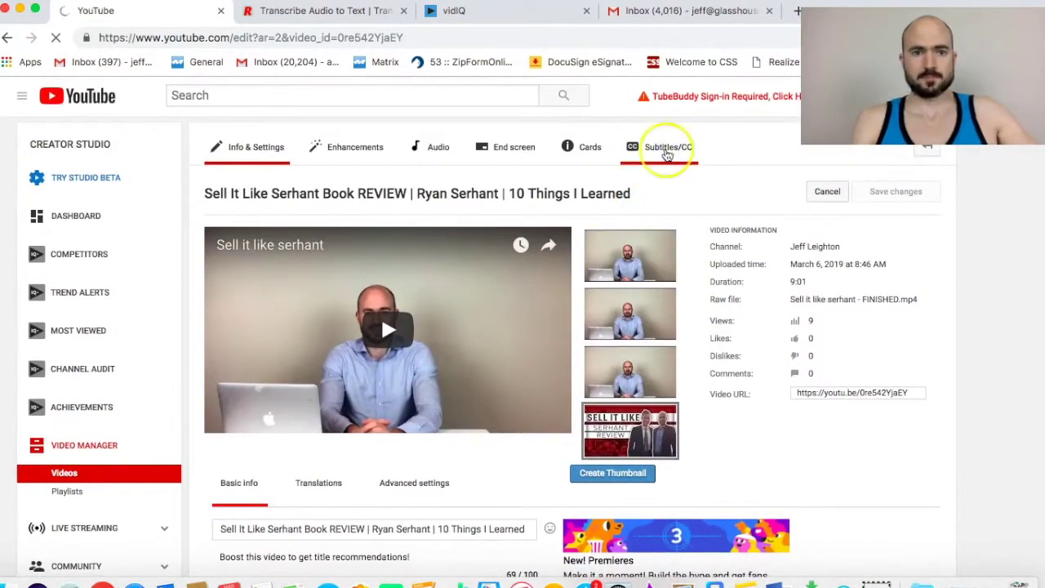
pyautogui.click(357, 15)
pyautogui.click(1034, 147)
pyautogui.click(135, 13)
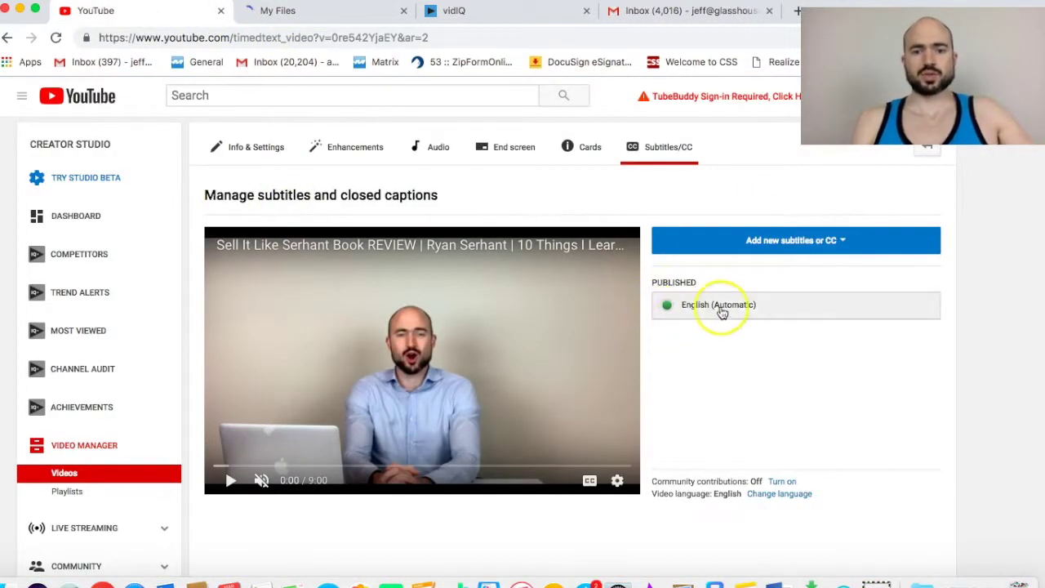
pyautogui.click(299, 23)
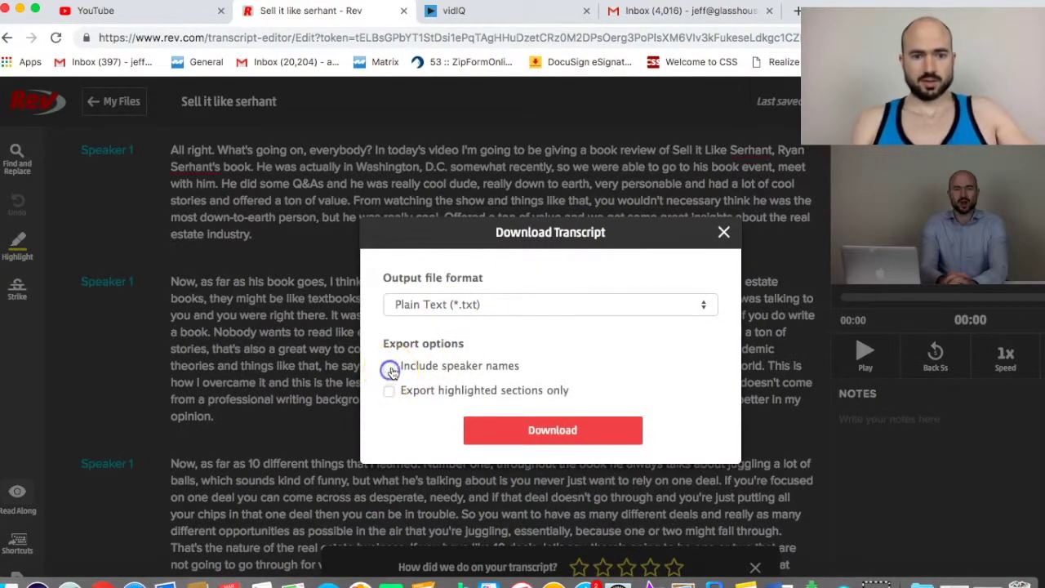
# Step: Download the transcript as plain text without speaker names and save it to the Desktop
pyautogui.click(389, 370)
pyautogui.click(526, 433)
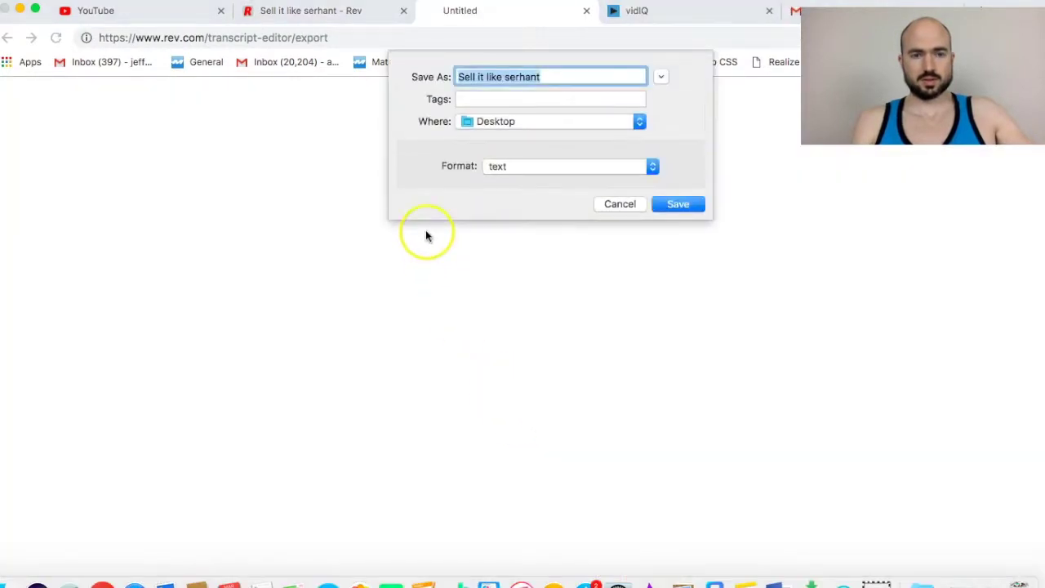
pyautogui.click(677, 204)
# Step: Add a new English subtitle track and open its Transcribe and set timings editor
pyautogui.click(176, 17)
pyautogui.click(726, 243)
pyautogui.click(721, 278)
pyautogui.click(762, 307)
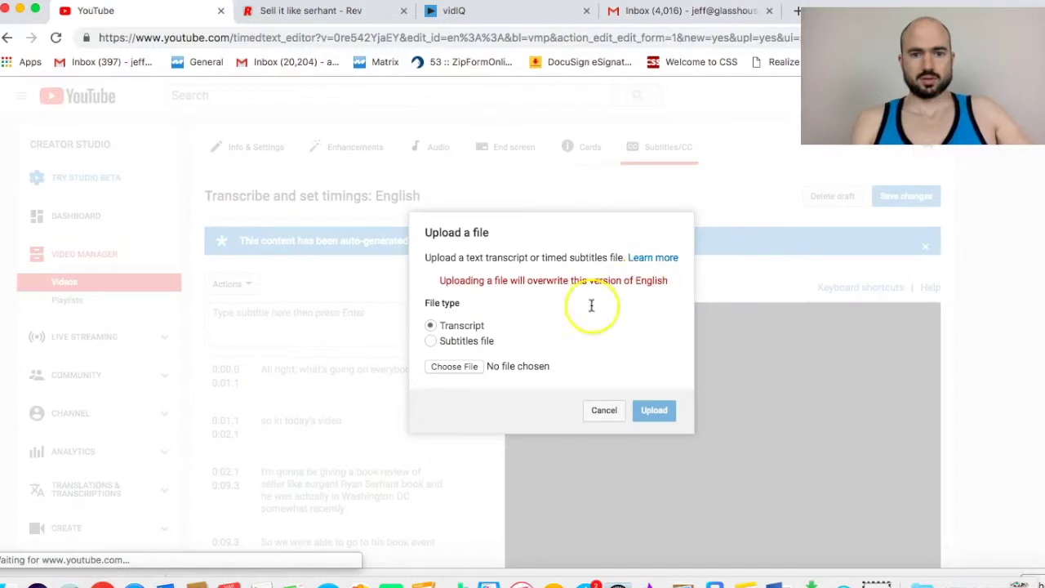
# Step: Upload 'Sell it like serhant.txt' as the caption transcript
pyautogui.click(436, 366)
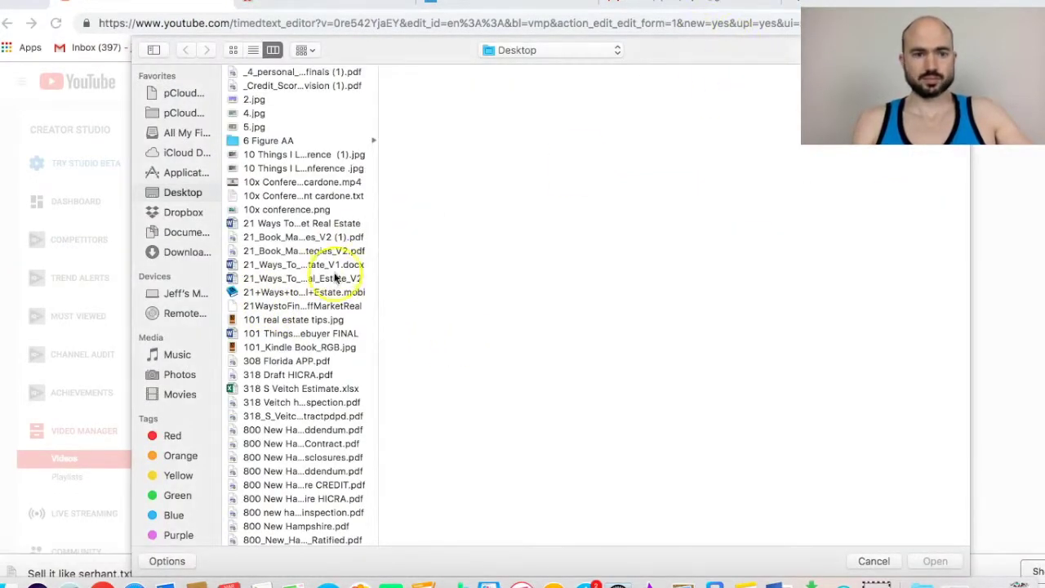
pyautogui.scroll(-15, 335, 278)
pyautogui.click(298, 462)
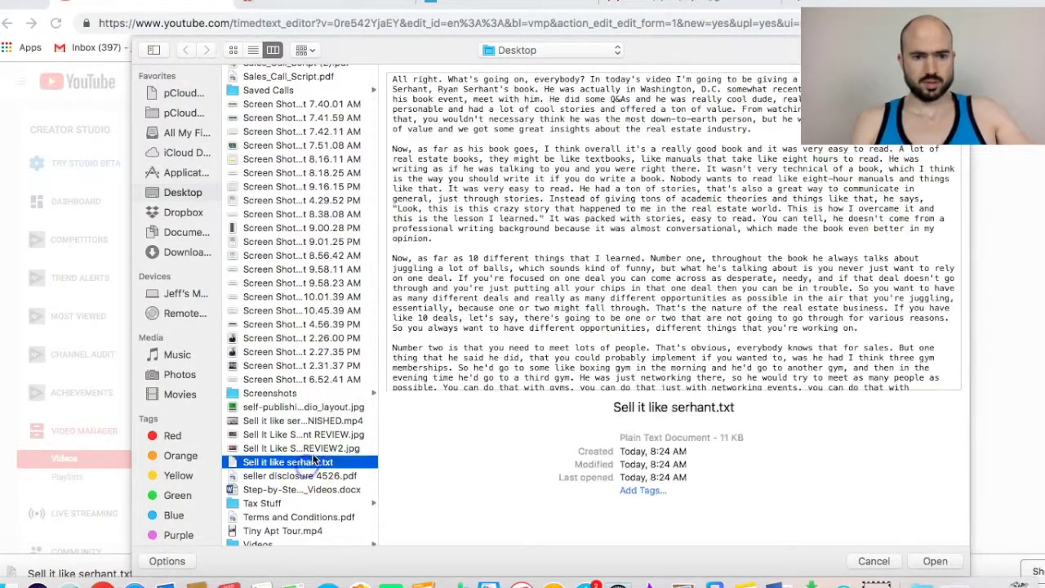
pyautogui.click(954, 569)
pyautogui.click(654, 414)
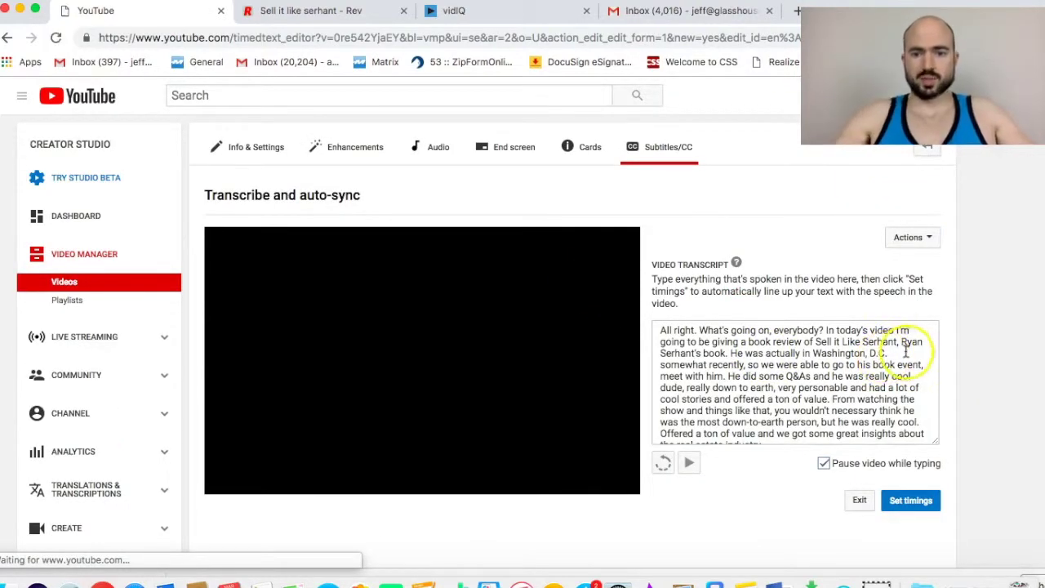
# Step: Insert paragraph breaks before "He was actually", "From watching" and "He was writing"
pyautogui.click(735, 354)
pyautogui.press('Return')
pyautogui.press('Return')
pyautogui.scroll(-2, 758, 359)
pyautogui.press('Return')
pyautogui.press('Return')
pyautogui.scroll(-5, 735, 372)
pyautogui.press('Return')
pyautogui.press('Return')
pyautogui.scroll(-3, 837, 377)
# Step: Further down, add a paragraph break and blank line before "Or maybe"
pyautogui.scroll(5, 864, 366)
pyautogui.scroll(-6, 748, 365)
pyautogui.scroll(-3, 766, 369)
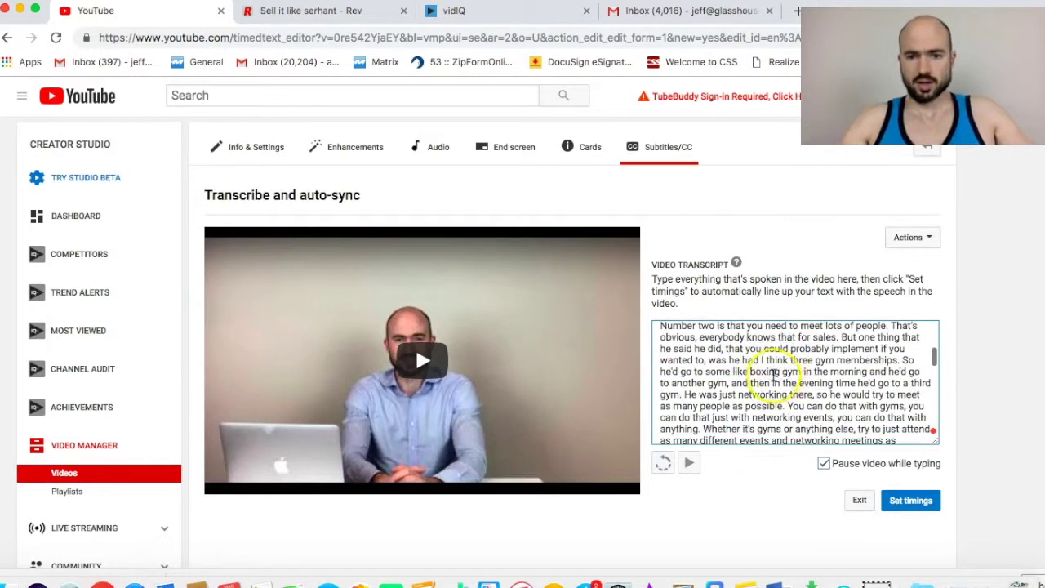
pyautogui.scroll(-3, 732, 384)
pyautogui.scroll(-2, 736, 381)
pyautogui.scroll(-3, 749, 392)
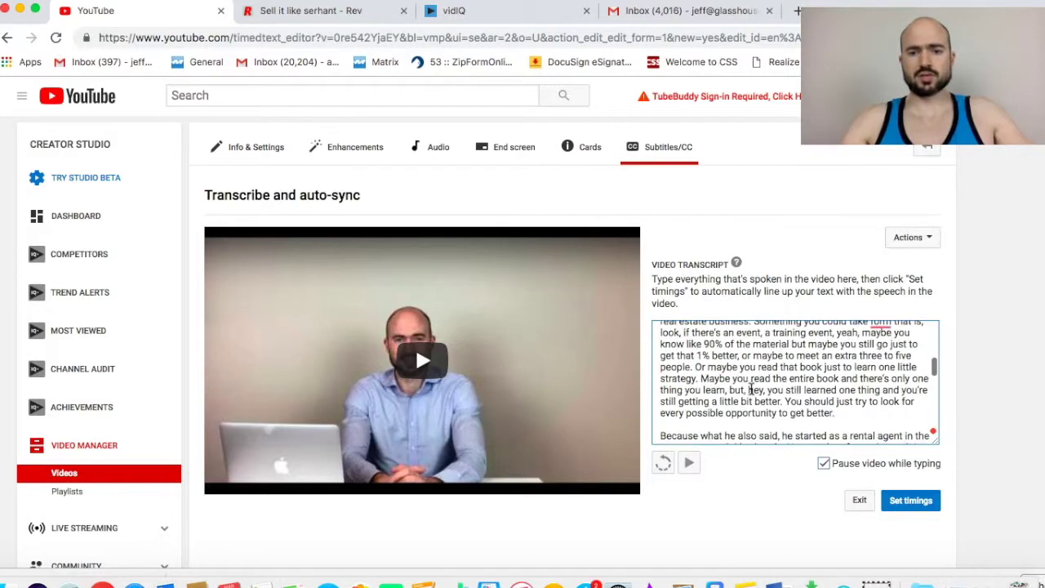
pyautogui.scroll(1, 709, 384)
pyautogui.press('Return')
pyautogui.scroll(-3, 702, 384)
pyautogui.scroll(2, 703, 384)
pyautogui.press('Return')
pyautogui.scroll(-6, 716, 381)
pyautogui.scroll(-12, 929, 402)
pyautogui.scroll(1, 772, 392)
# Step: Set timings for the transcript, save the English caption draft and publish it
pyautogui.click(914, 502)
pyautogui.click(743, 307)
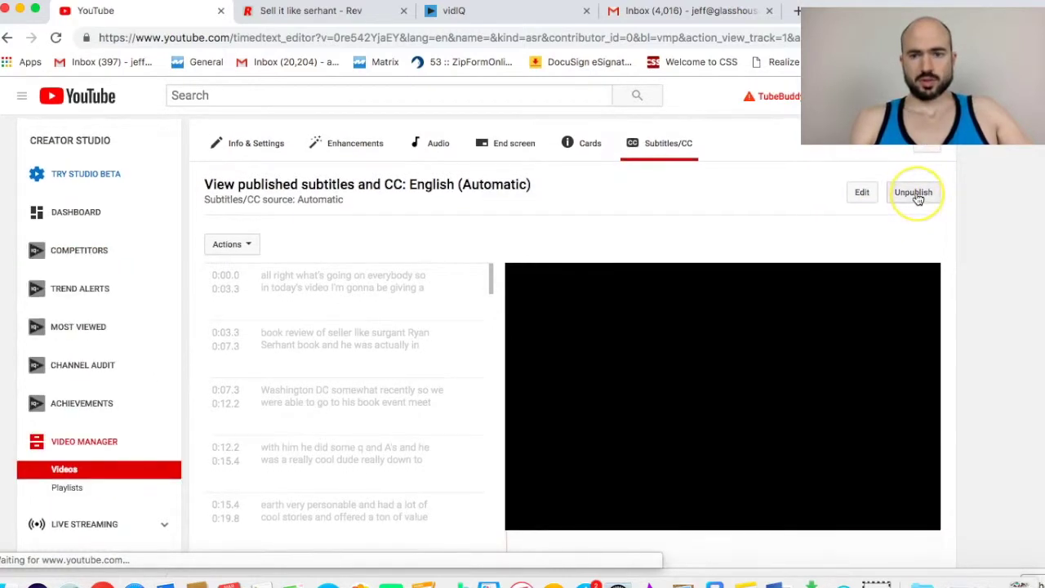
pyautogui.click(861, 193)
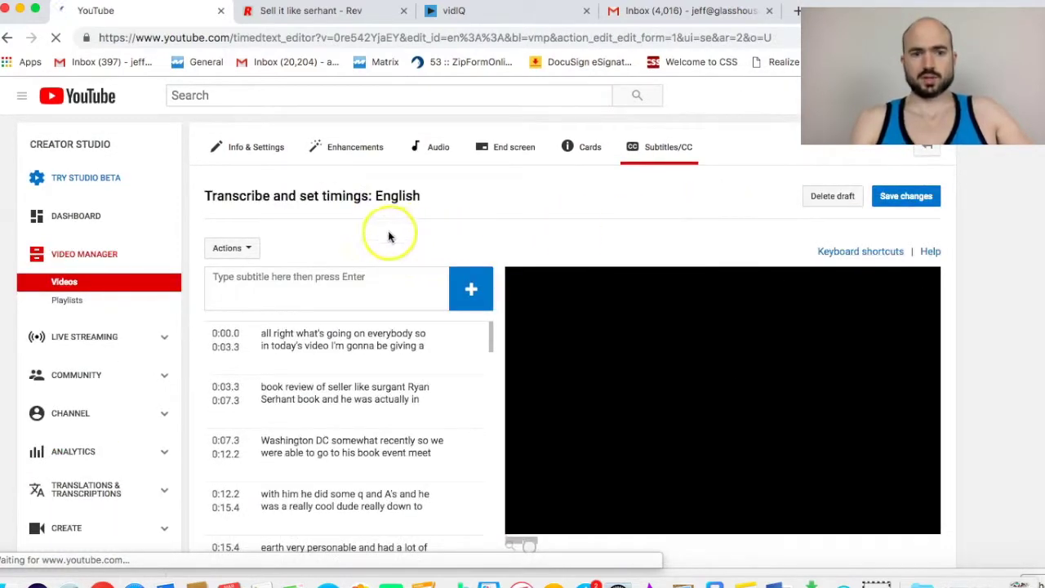
pyautogui.click(913, 196)
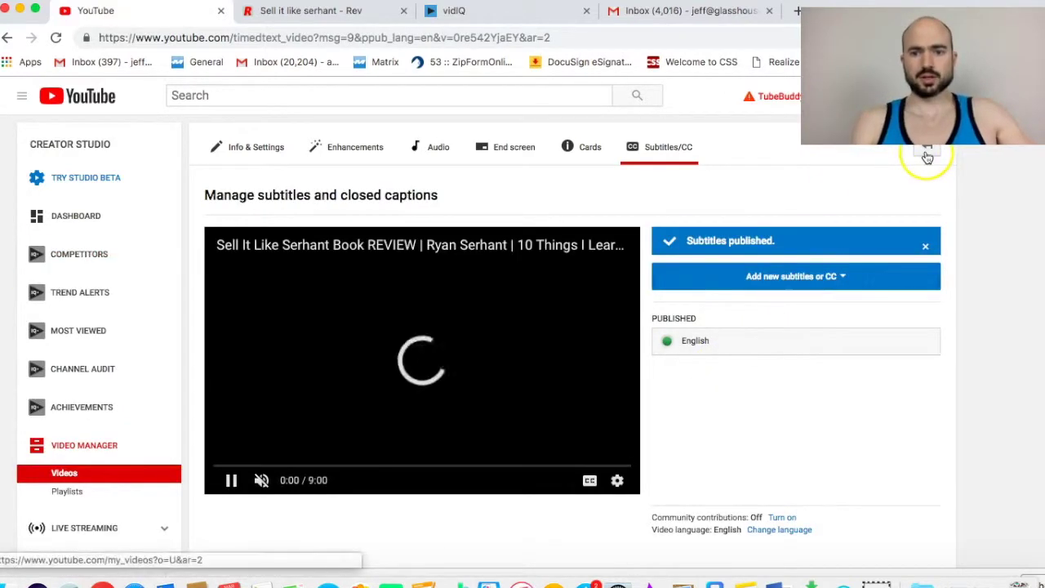
pyautogui.click(927, 156)
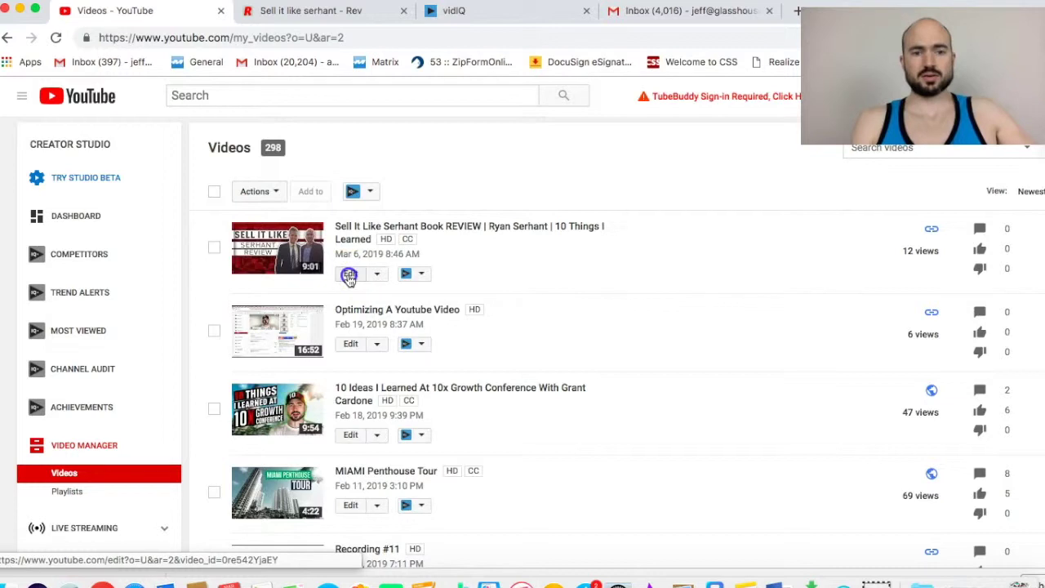
# Step: Return to Info & Settings and scroll down to the vidIQ checklist panel
pyautogui.click(349, 276)
pyautogui.scroll(-1, 653, 371)
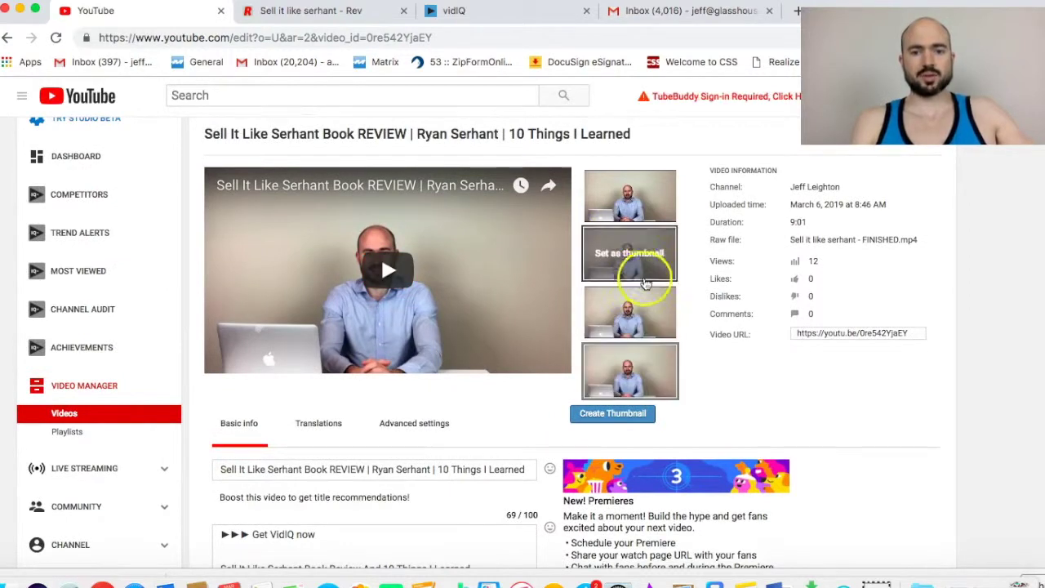
pyautogui.scroll(-5, 711, 378)
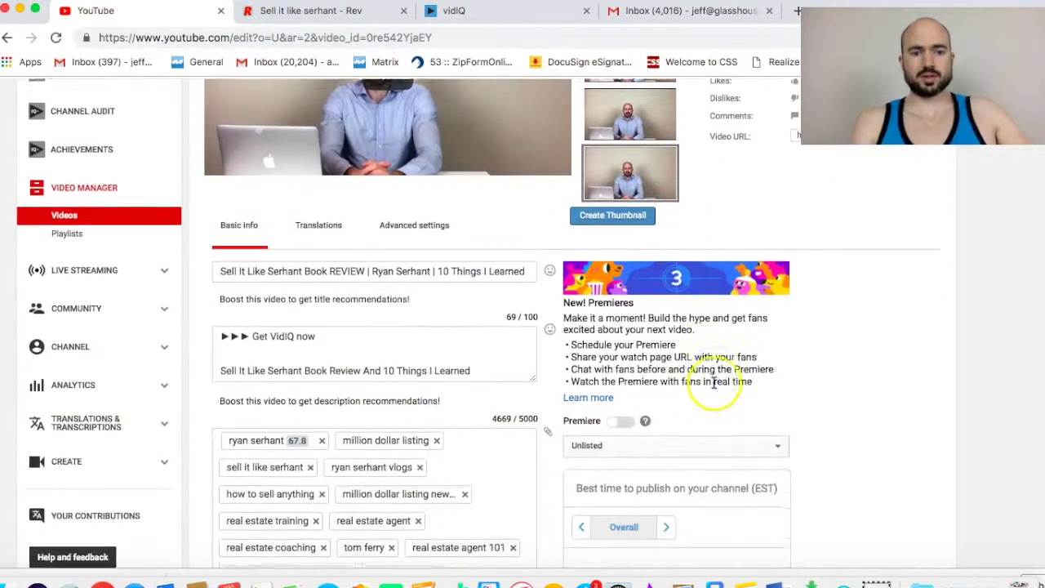
pyautogui.scroll(-4, 714, 389)
pyautogui.scroll(-7, 713, 385)
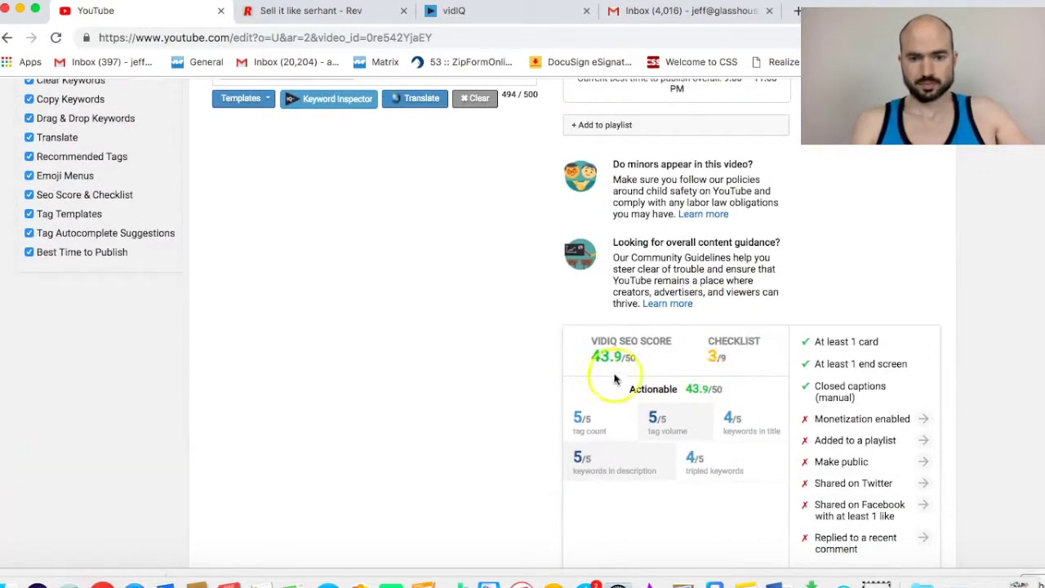
pyautogui.scroll(-1, 780, 441)
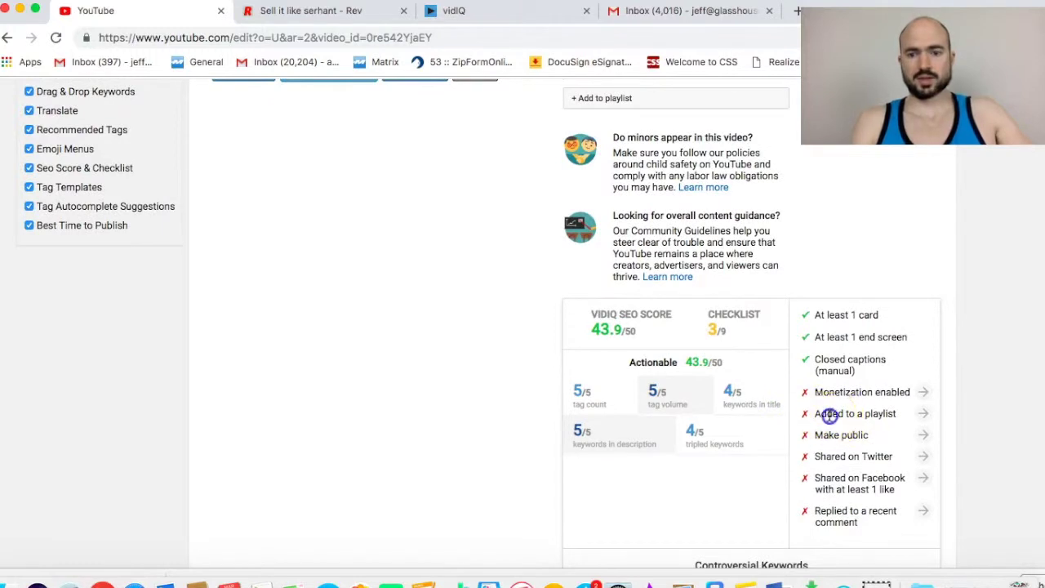
# Step: Point out the remaining playlist item and confirm the checklist shows 3 of 9
pyautogui.moveTo(830, 415); pyautogui.dragTo(853, 427)
pyautogui.scroll(-1, 856, 481)
pyautogui.scroll(3, 612, 303)
pyautogui.scroll(4, 624, 304)
pyautogui.scroll(-6, 648, 350)
pyautogui.scroll(12, 656, 398)
pyautogui.scroll(4, 644, 394)
pyautogui.scroll(-2, 644, 398)
pyautogui.scroll(-1, 643, 397)
# Step: Change the video's visibility from Unlisted to Public
pyautogui.click(636, 373)
pyautogui.click(668, 362)
pyautogui.scroll(-1, 672, 359)
pyautogui.scroll(-6, 709, 365)
# Step: Assign the video to the Reviews of Business and Marketing Trainings playlist, not real estate marketing
pyautogui.click(658, 299)
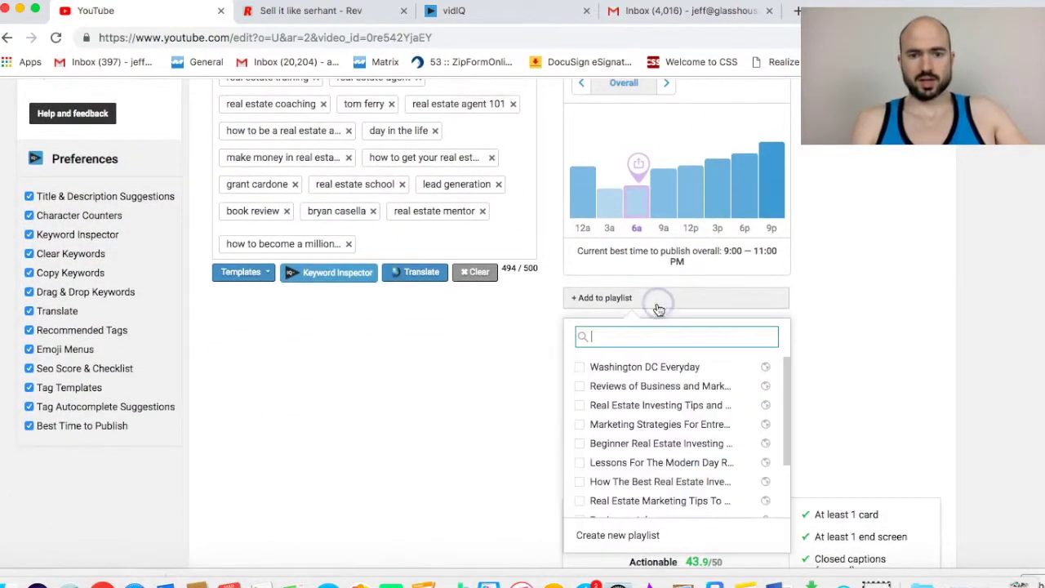
pyautogui.click(678, 499)
pyautogui.click(580, 500)
pyautogui.click(577, 386)
pyautogui.click(870, 357)
pyautogui.scroll(-5, 691, 373)
pyautogui.scroll(-1, 689, 384)
pyautogui.scroll(1, 666, 384)
pyautogui.scroll(15, 615, 309)
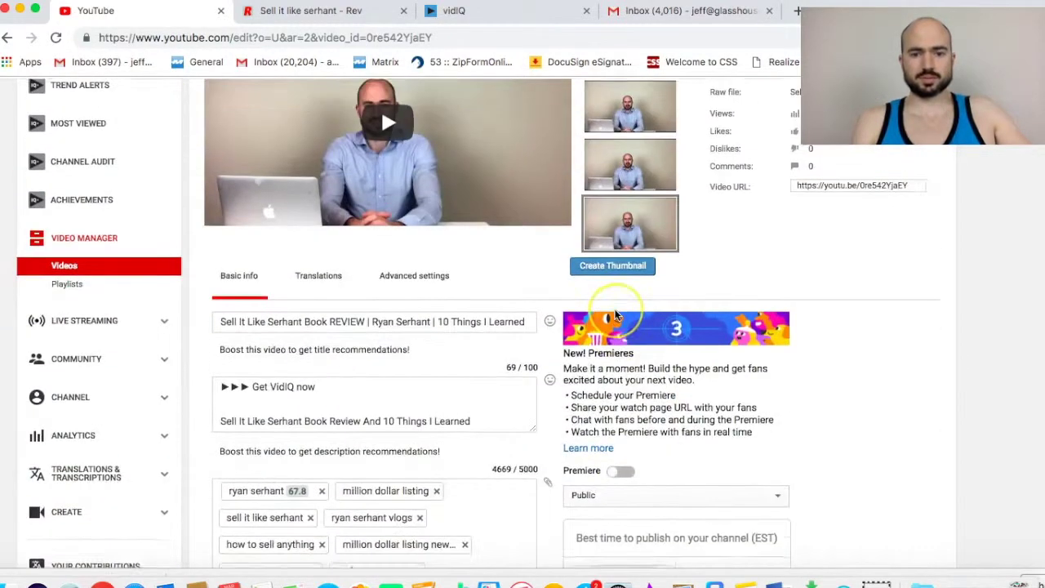
pyautogui.scroll(5, 616, 315)
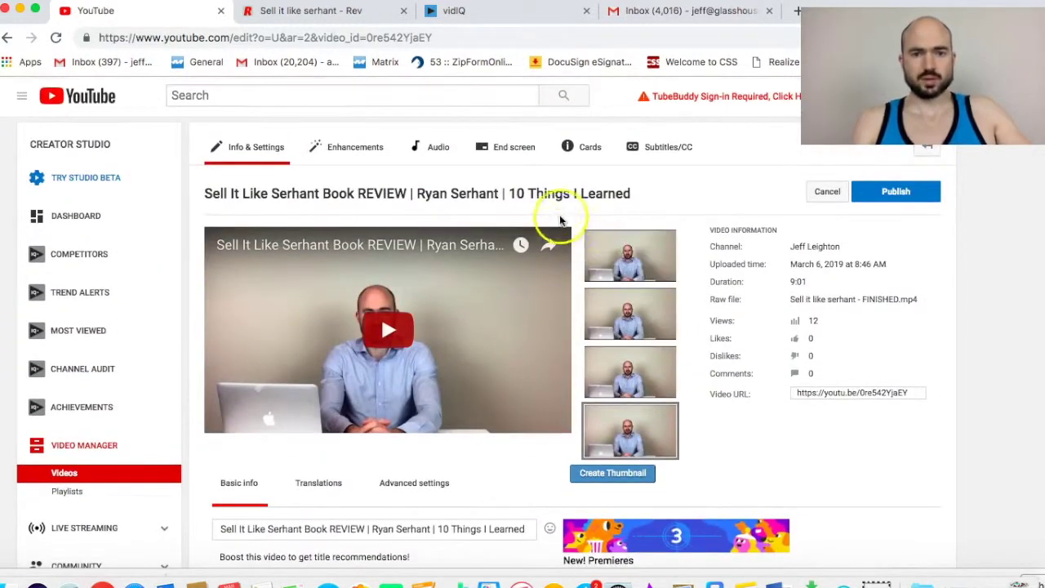
pyautogui.scroll(-1, 710, 237)
pyautogui.scroll(1, 898, 198)
pyautogui.scroll(-5, 893, 339)
pyautogui.scroll(3, 827, 338)
pyautogui.scroll(2, 827, 339)
# Step: Publish the updated video as public and confirm the publishing
pyautogui.scroll(2, 827, 339)
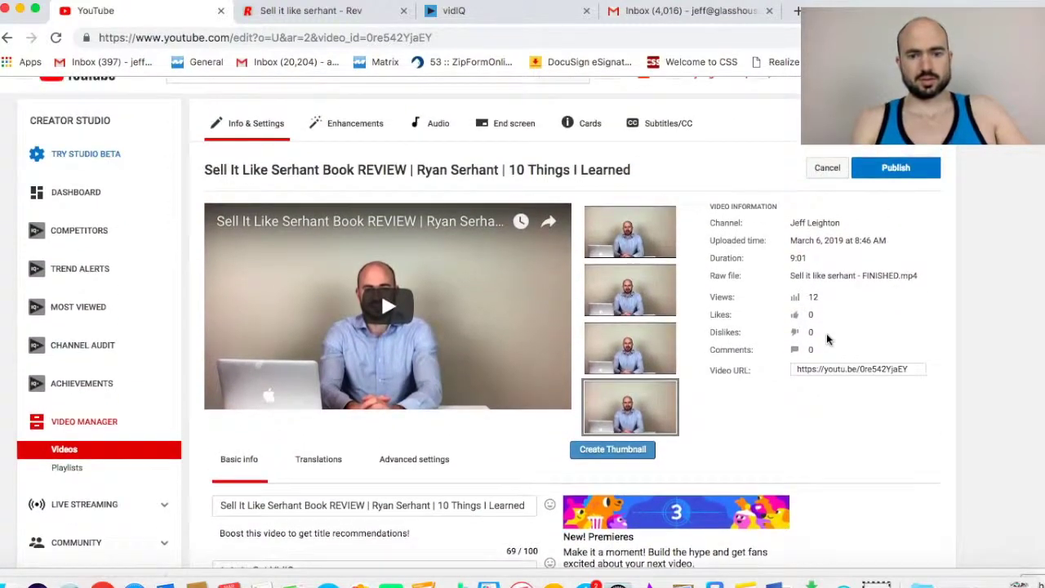
pyautogui.click(887, 193)
pyautogui.click(888, 194)
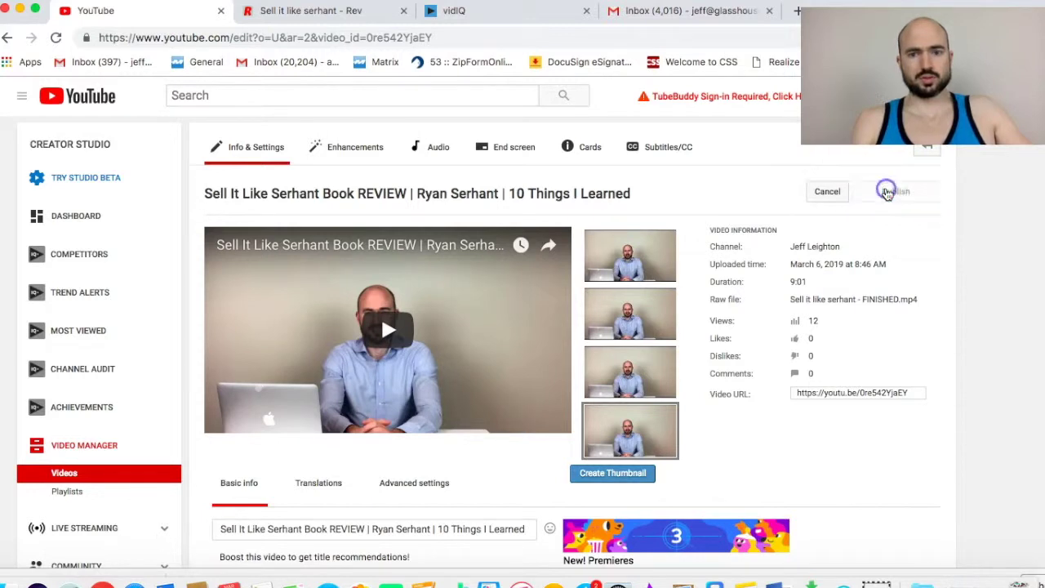
pyautogui.click(659, 275)
pyautogui.scroll(-5, 525, 255)
pyautogui.scroll(5, 527, 268)
# Step: Go to the channel's Videos list to see the Sell It Like Serhant review listed as public
pyautogui.click(601, 193)
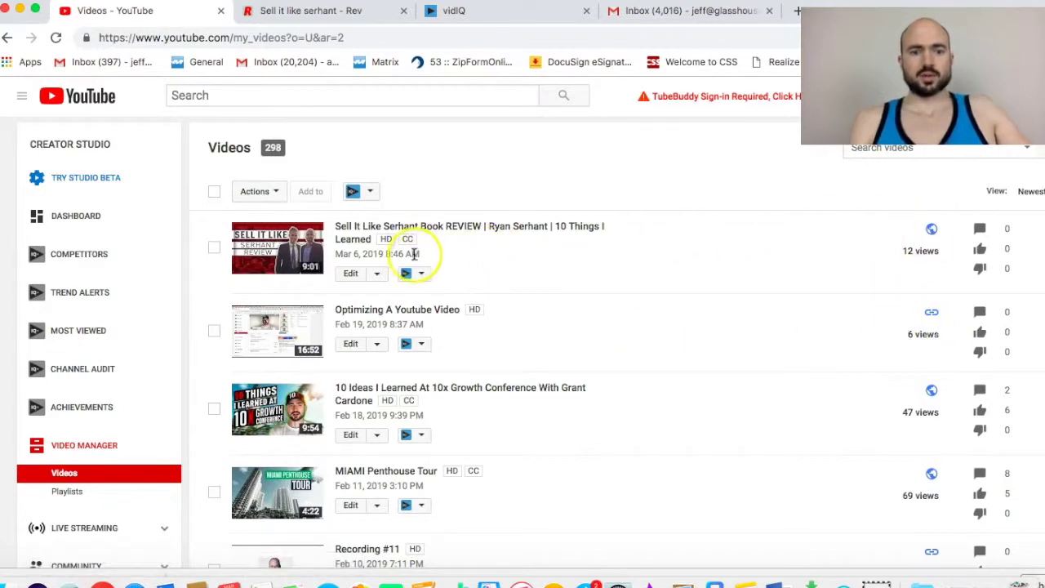